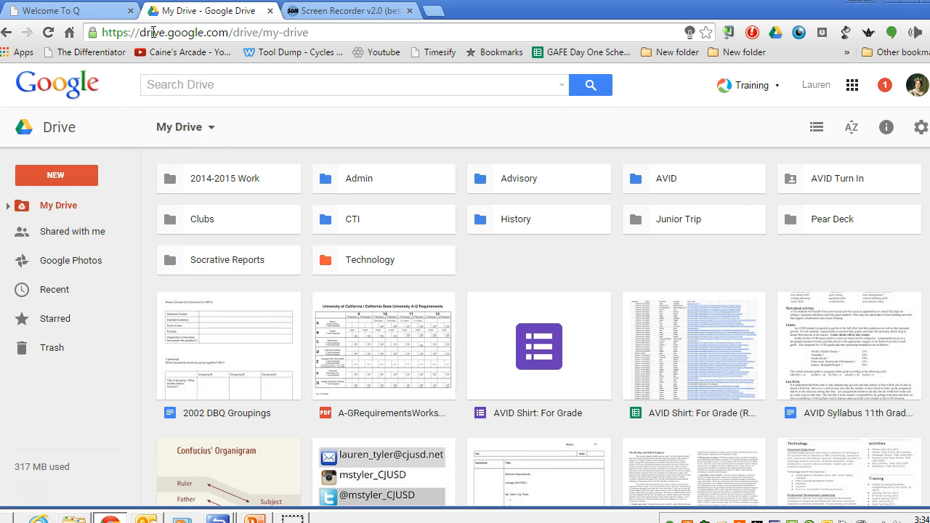
# Open Haiku Learning from the Google apps and open the inactive class Haiku Test.
pyautogui.click(853, 86)
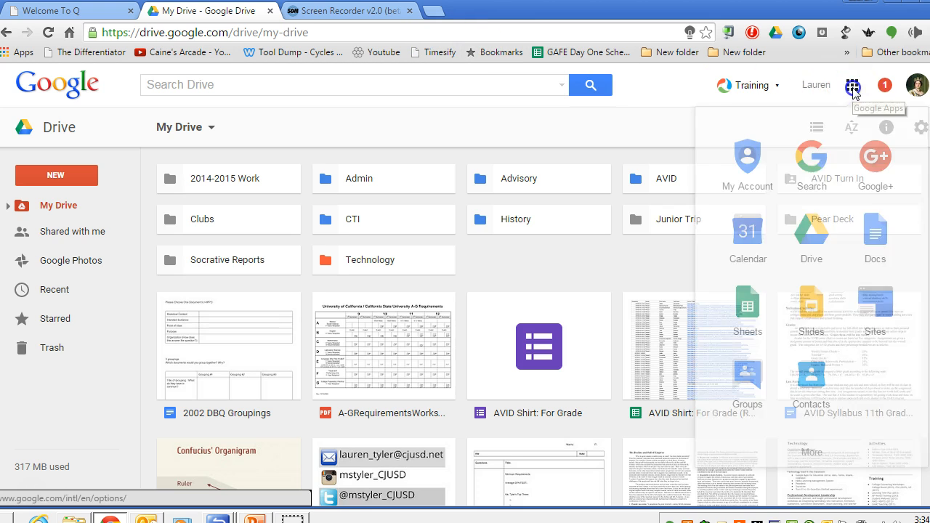
pyautogui.click(812, 456)
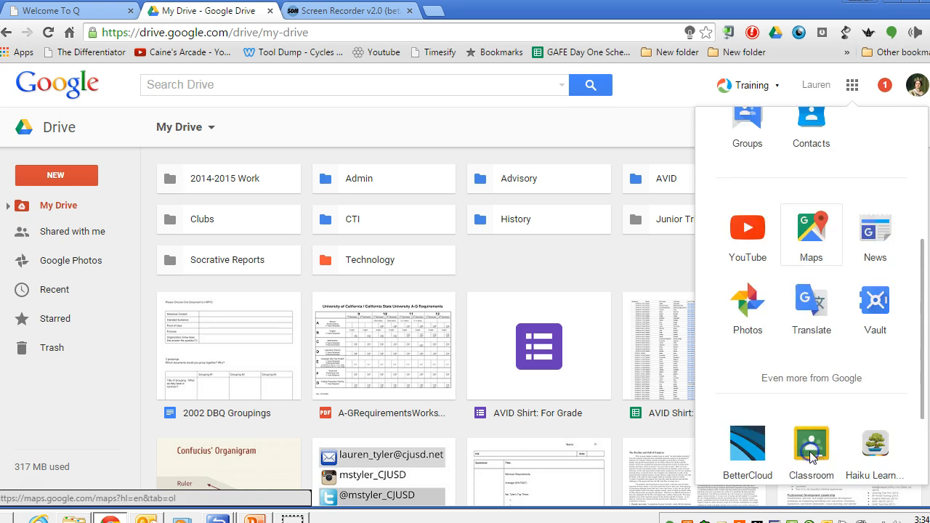
pyautogui.click(878, 392)
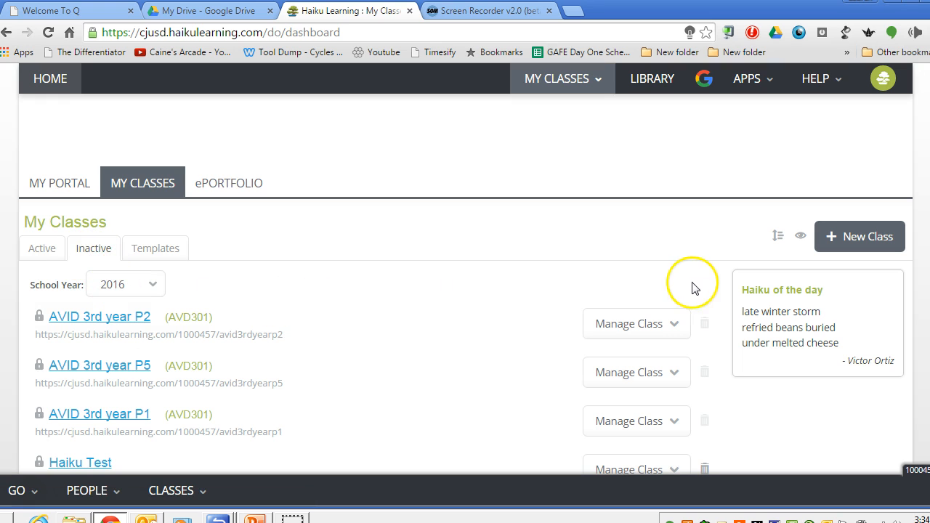
pyautogui.scroll(-3, 466, 268)
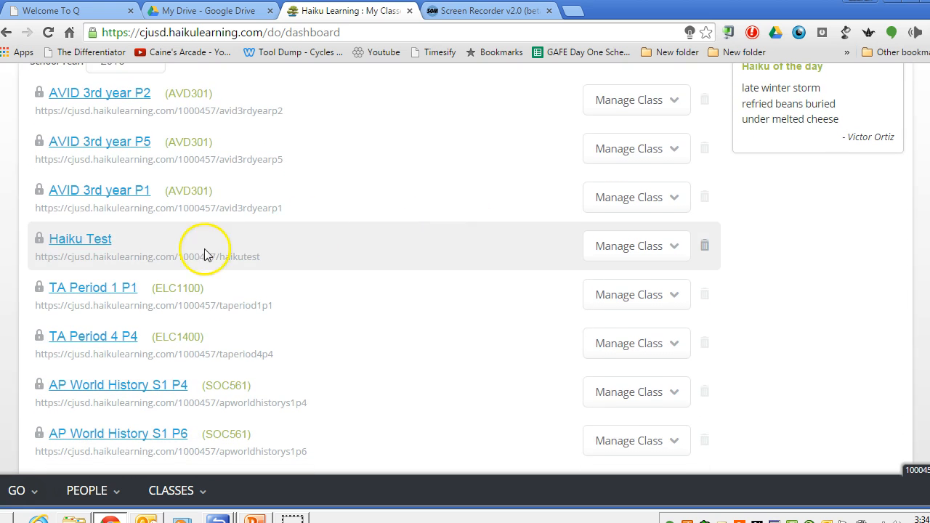
pyautogui.click(78, 246)
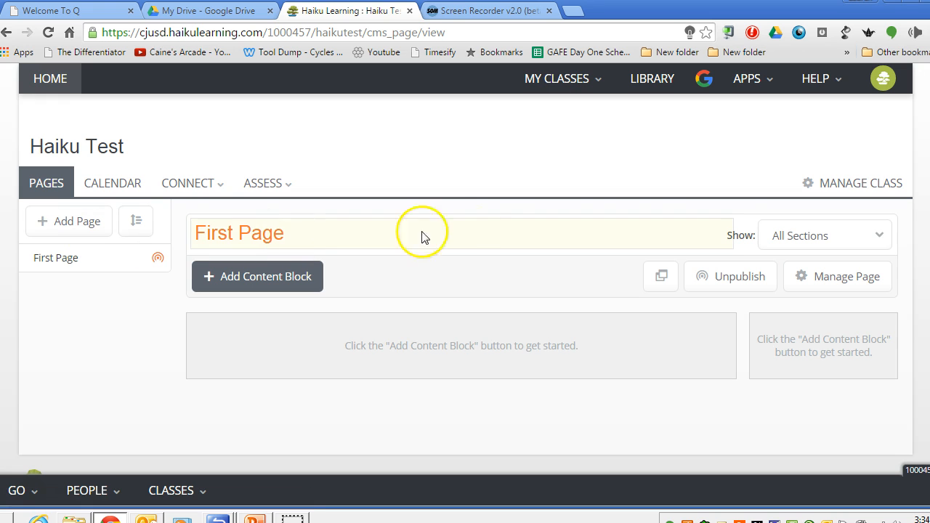
# Check which sections the First Page can be shown for, leaving All Sections selected.
pyautogui.click(826, 240)
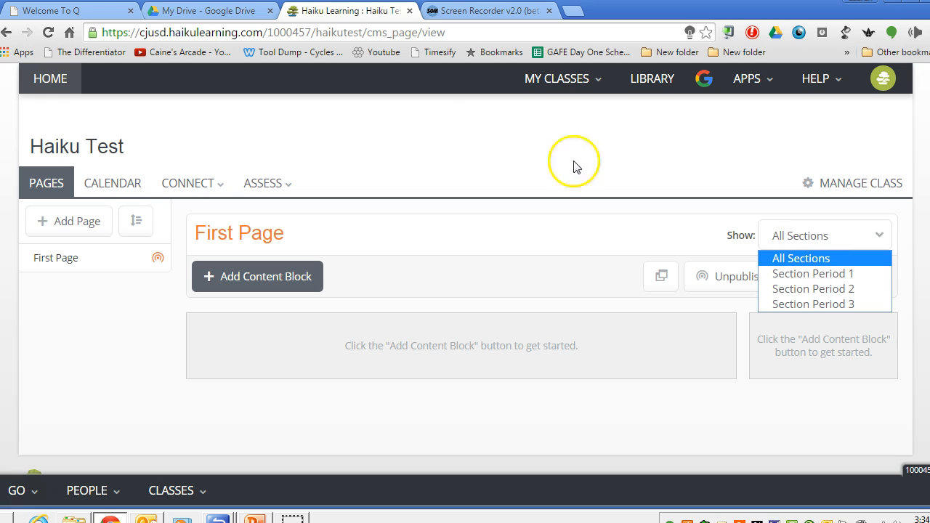
pyautogui.click(431, 126)
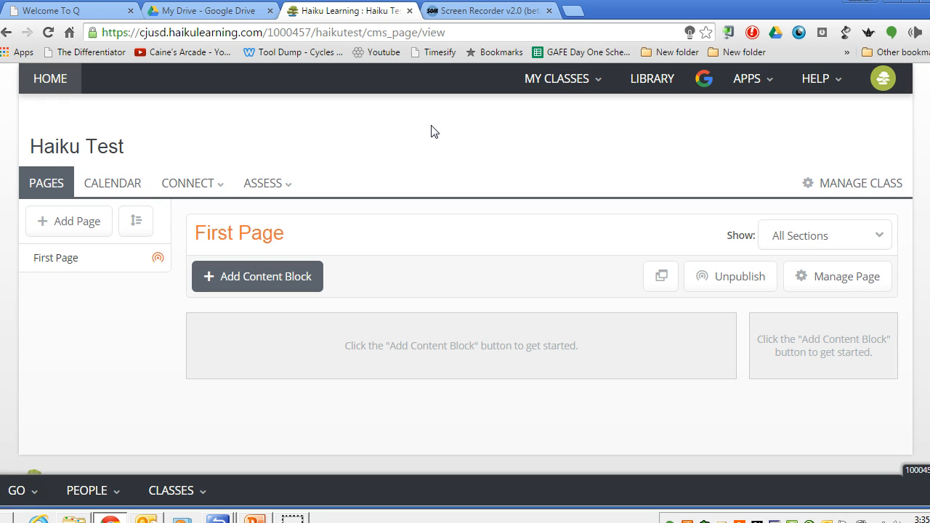
pyautogui.click(428, 135)
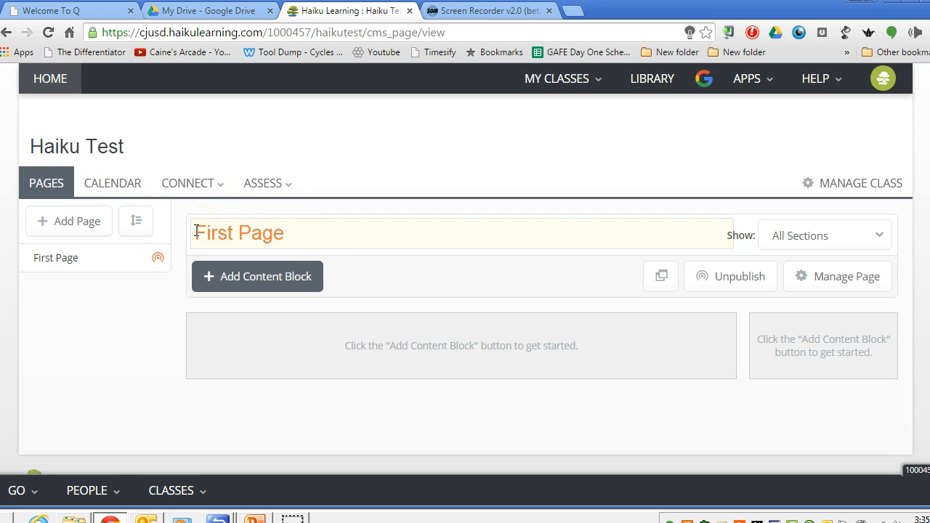
# Rename the class page First Page as "Welcome" and save the title.
pyautogui.click(293, 233)
pyautogui.press('BackSpace')
pyautogui.press('BackSpace')
pyautogui.press('BackSpace')
pyautogui.press('BackSpace')
pyautogui.press('BackSpace')
pyautogui.press('BackSpace')
pyautogui.press('BackSpace')
pyautogui.press('BackSpace')
pyautogui.press('BackSpace')
pyautogui.press('BackSpace')
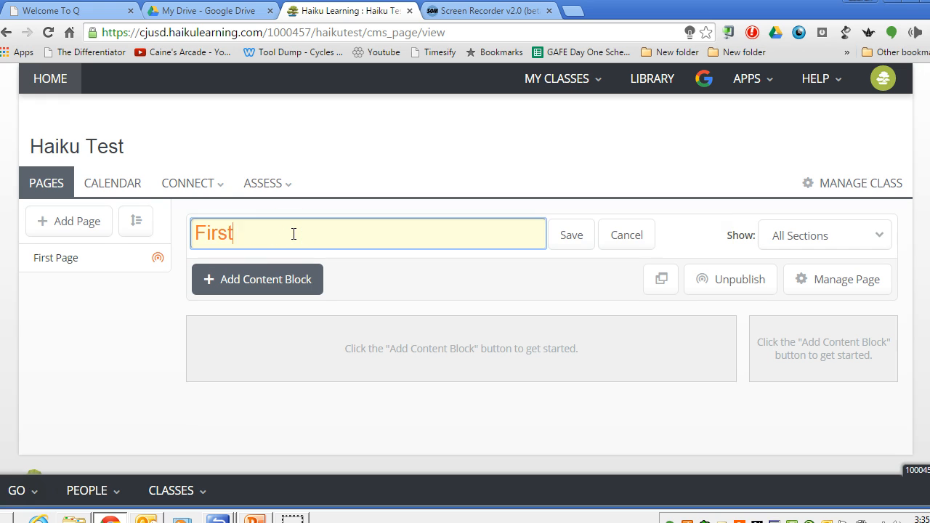
pyautogui.write('Welcome')
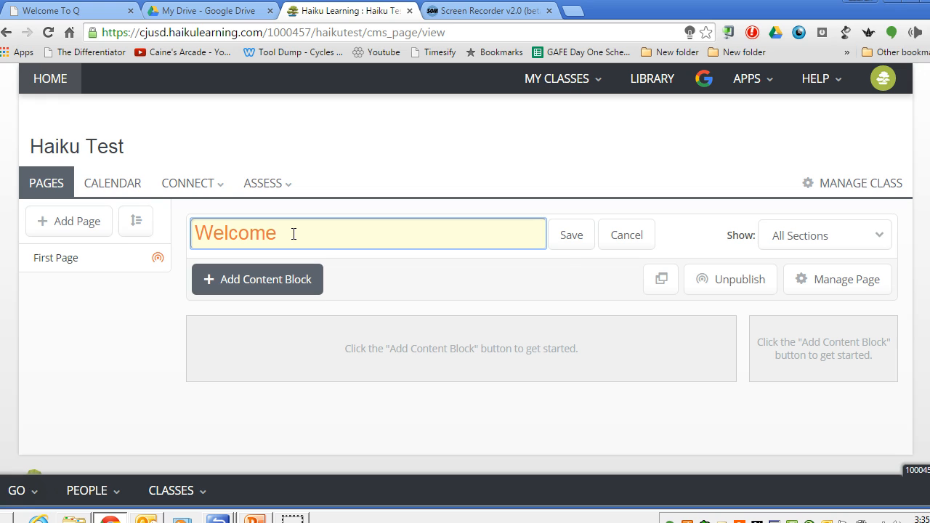
pyautogui.click(571, 239)
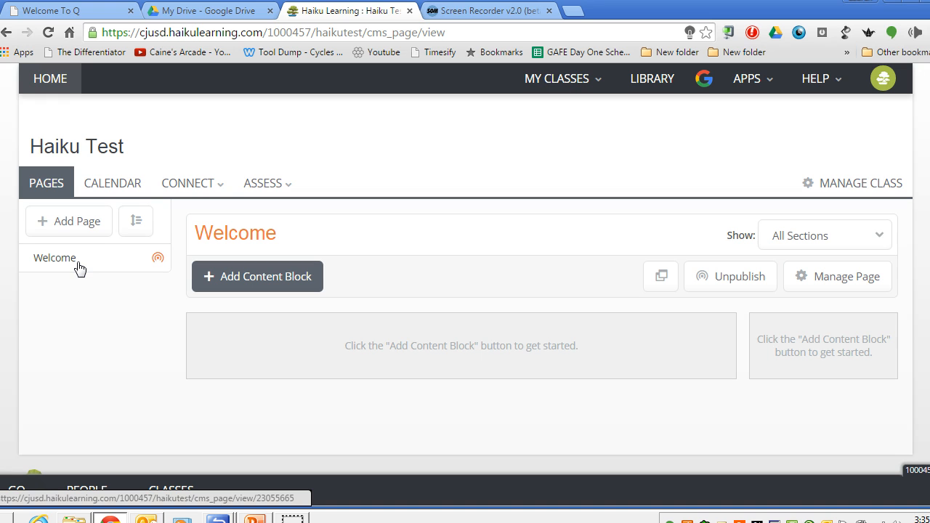
pyautogui.click(228, 232)
pyautogui.click(573, 235)
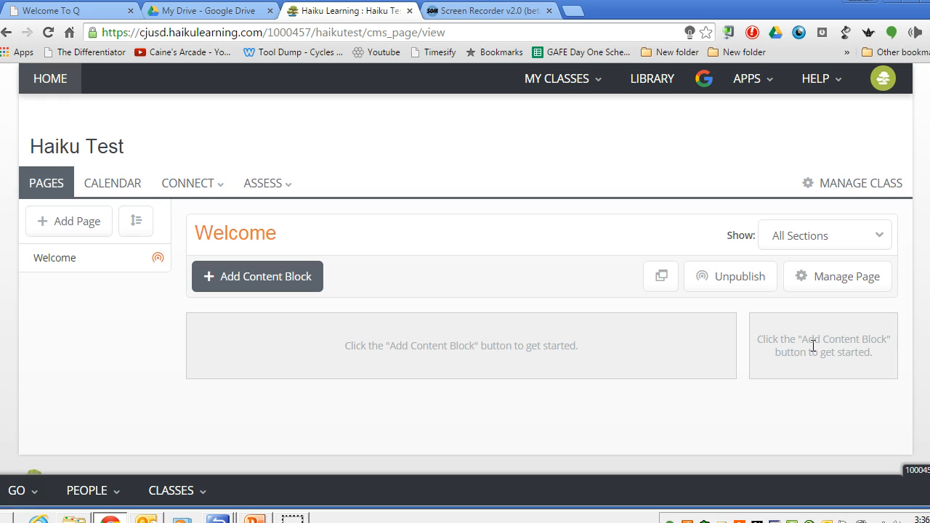
# Add an On Page Text content block titled "Welcome" with its title left unhidden.
pyautogui.click(287, 282)
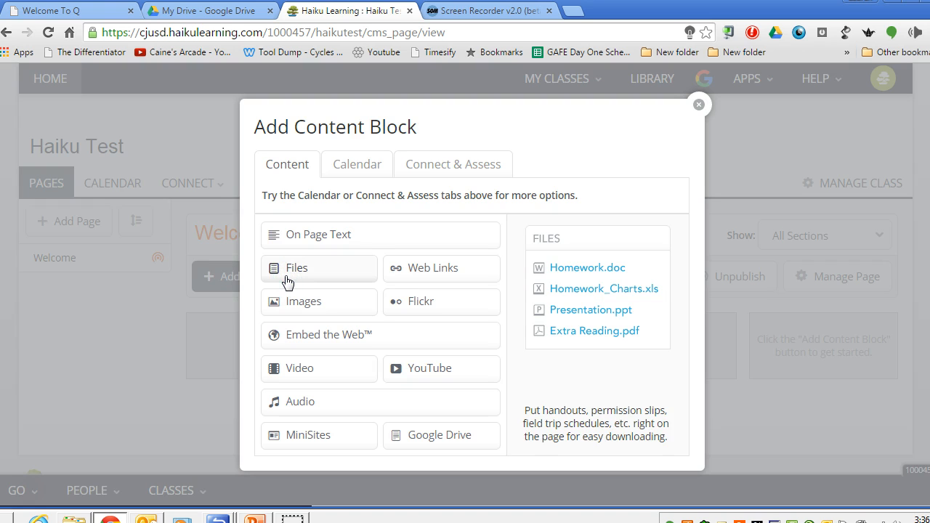
pyautogui.click(363, 237)
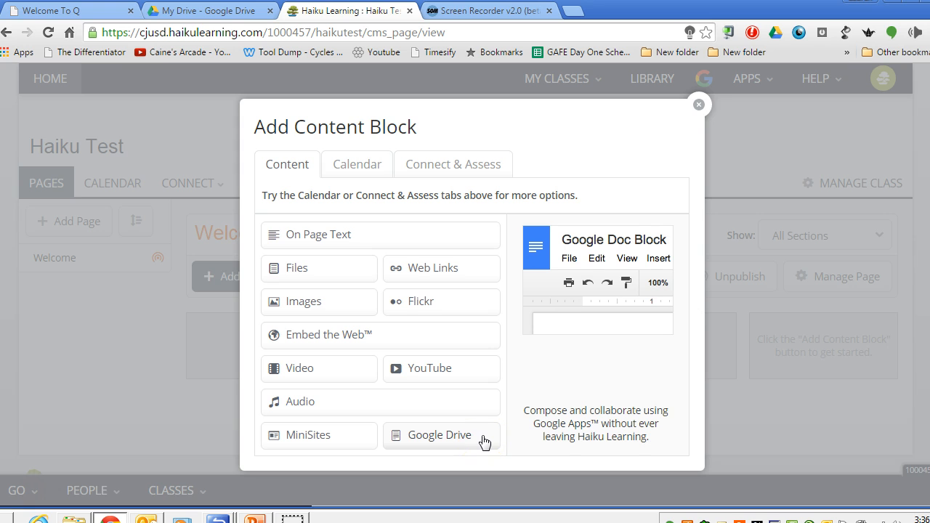
pyautogui.click(360, 237)
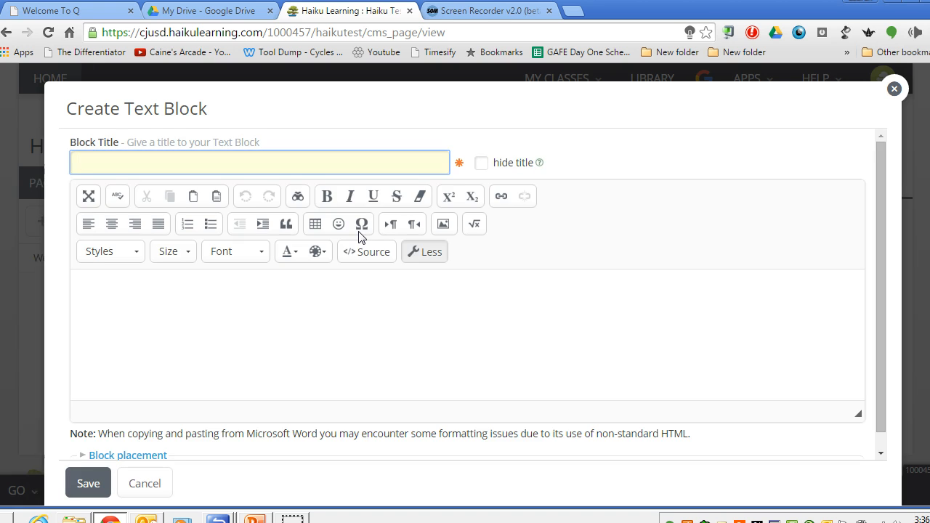
pyautogui.click(87, 159)
pyautogui.write('Welcome')
pyautogui.click(101, 154)
pyautogui.click(481, 165)
pyautogui.click(482, 164)
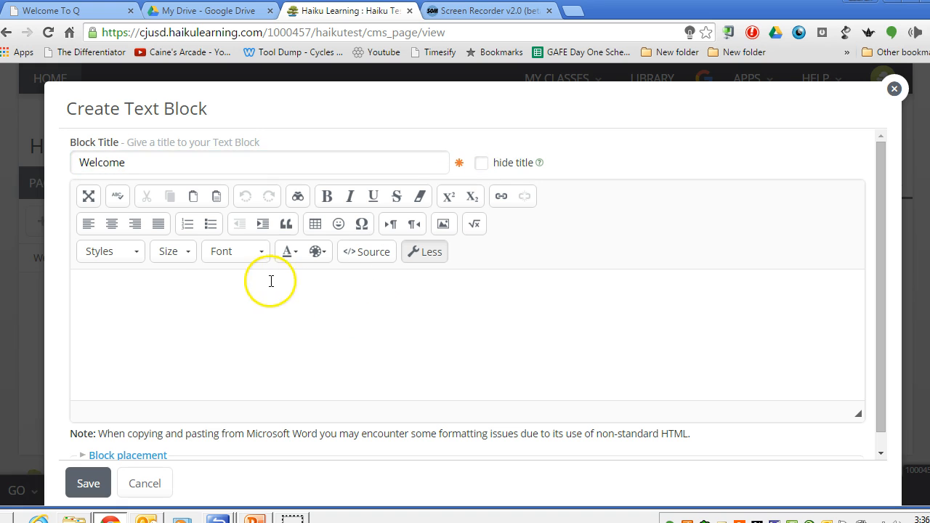
# Enter "Welcome To Haiku!!!!" as the block's text and format it bold and italic.
pyautogui.click(208, 285)
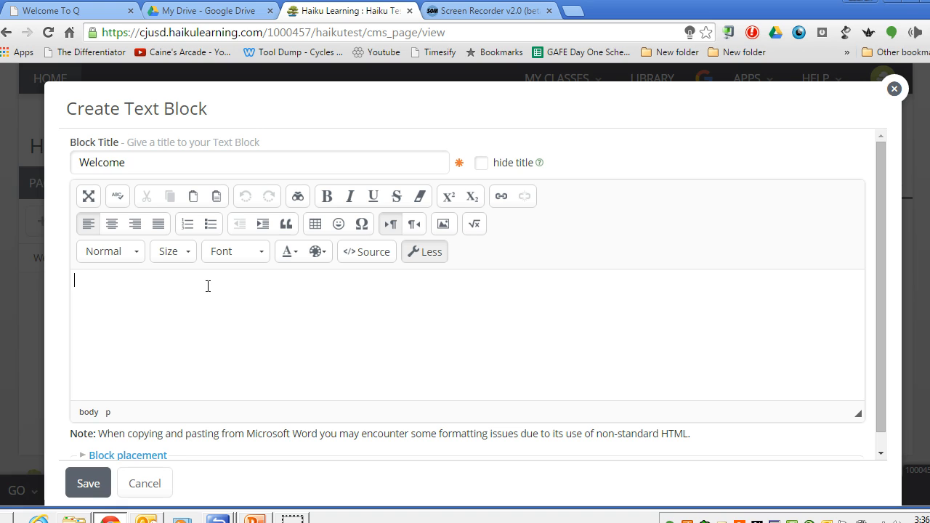
pyautogui.write('Welcome To Haiku!!!!')
pyautogui.moveTo(207, 285); pyautogui.dragTo(63, 291)
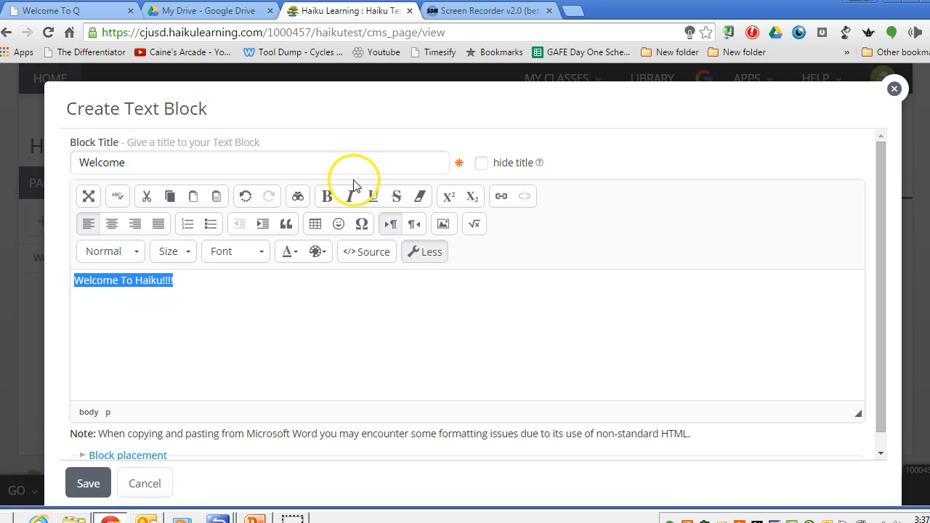
pyautogui.click(327, 197)
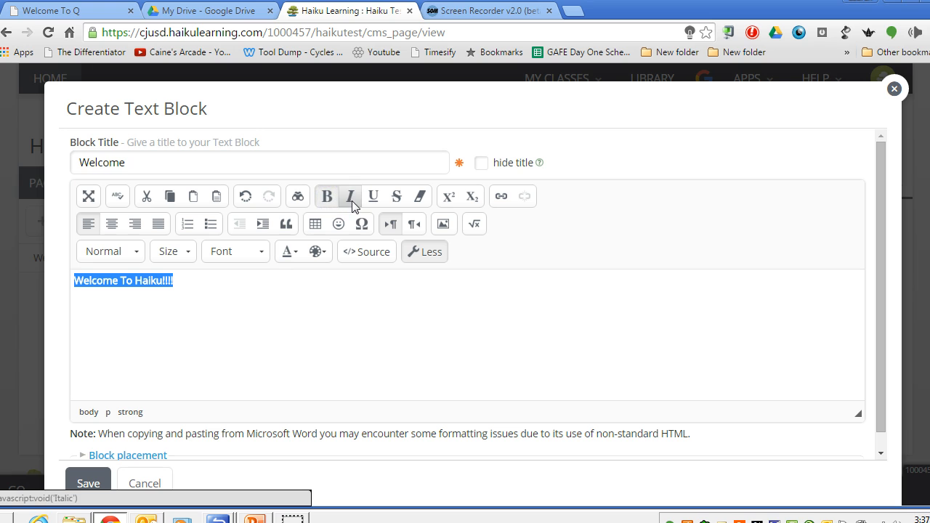
pyautogui.click(351, 198)
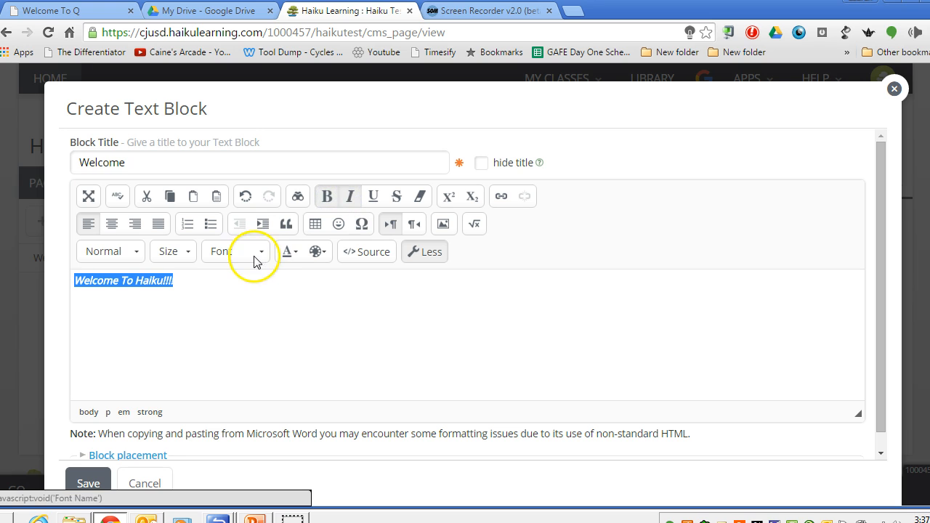
# Set the welcome text to x-large size in Lucida Sans Unicode and save the text block.
pyautogui.click(179, 251)
pyautogui.scroll(-1, 228, 367)
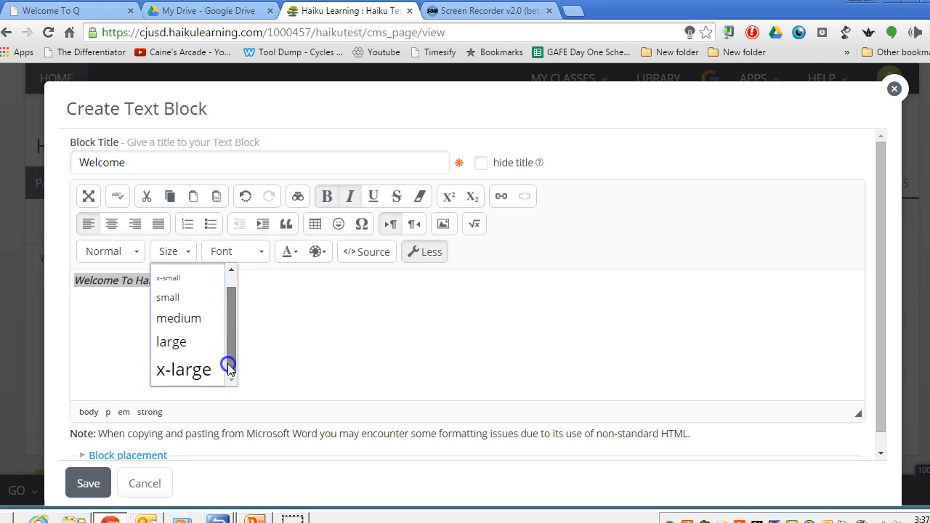
pyautogui.click(200, 369)
pyautogui.click(260, 254)
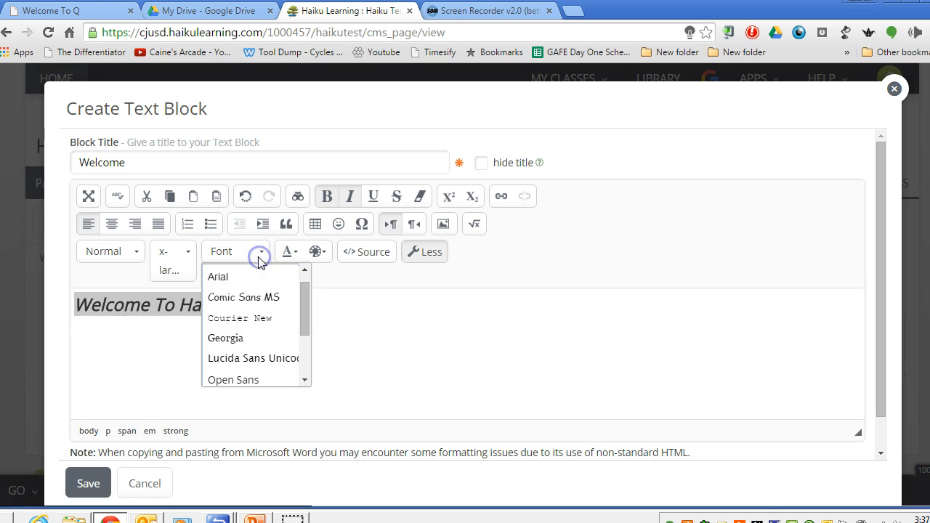
pyautogui.click(239, 357)
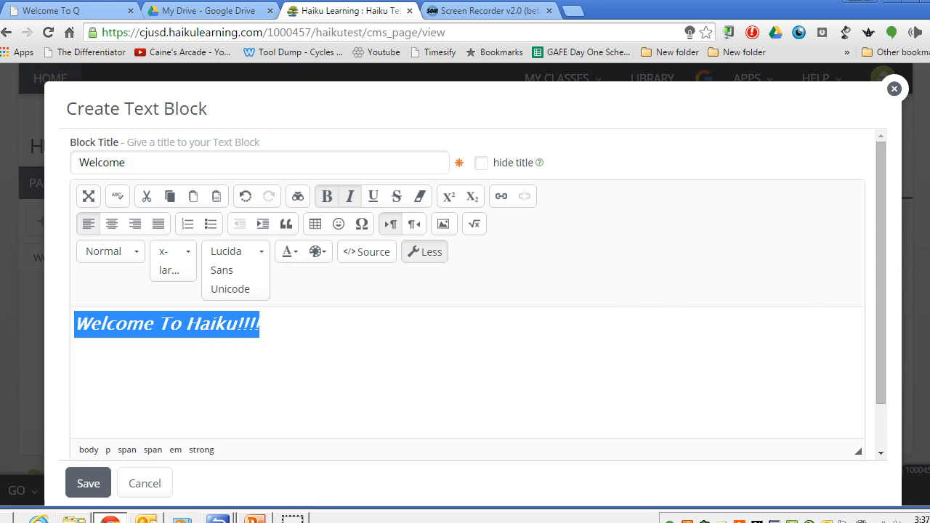
pyautogui.moveTo(882, 267); pyautogui.dragTo(880, 286)
pyautogui.moveTo(884, 344); pyautogui.dragTo(886, 353)
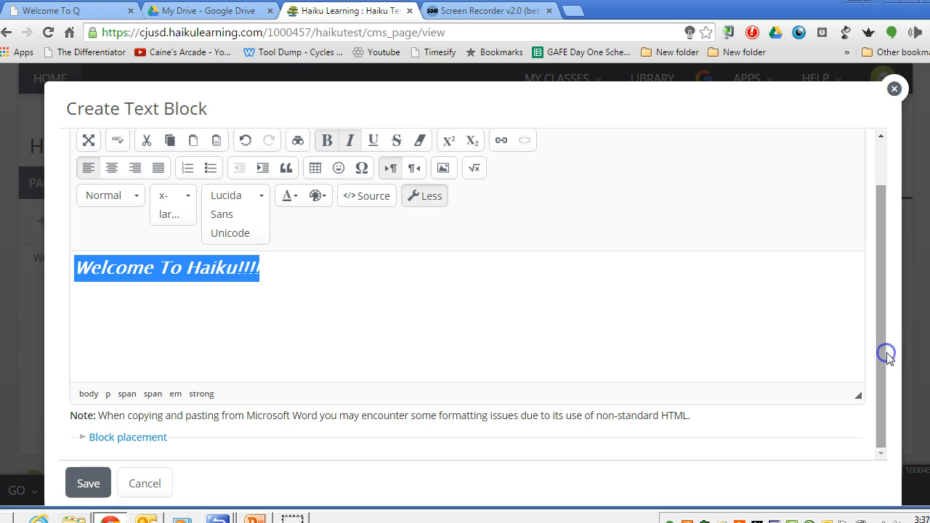
pyautogui.click(88, 483)
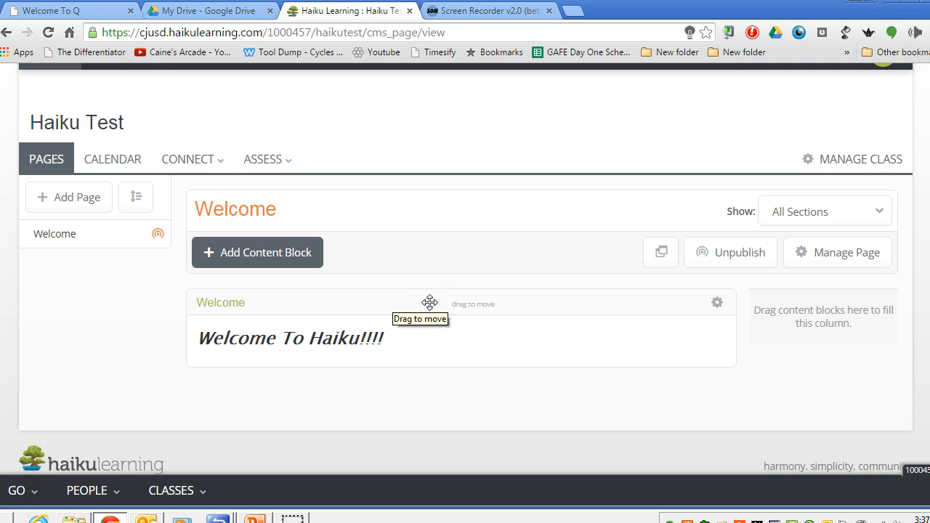
# Move the Welcome text block into the narrow side column and back into the wide main column.
pyautogui.moveTo(429, 302); pyautogui.dragTo(870, 324)
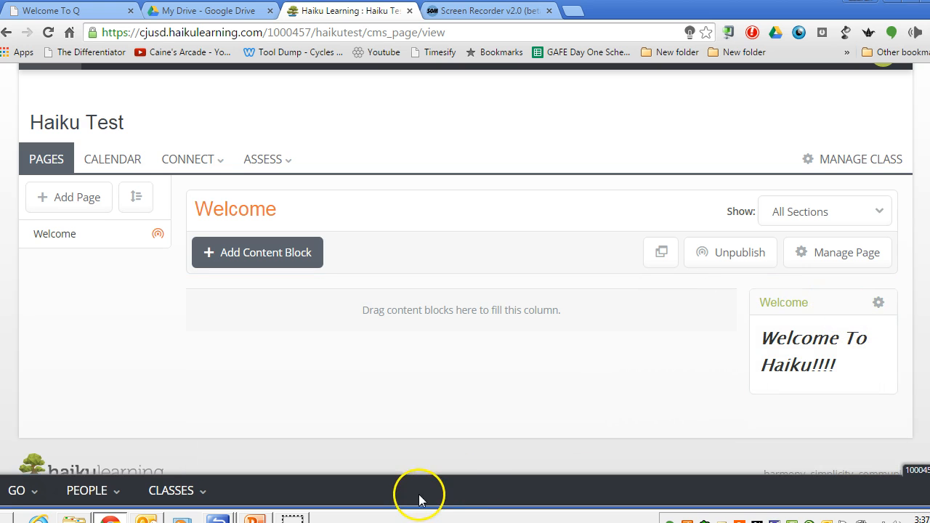
pyautogui.moveTo(821, 305); pyautogui.dragTo(378, 309)
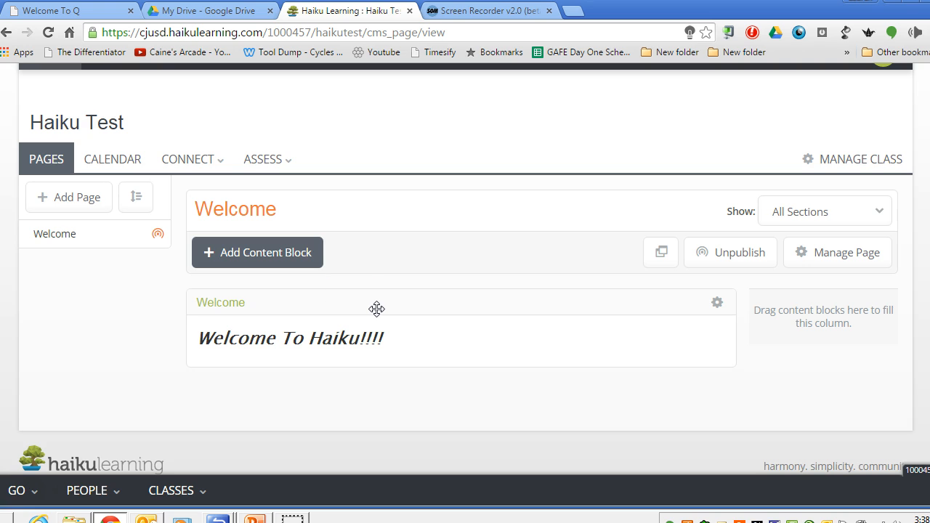
# Start a Files content block titled "Important Documents" and proceed to its upload step.
pyautogui.click(302, 265)
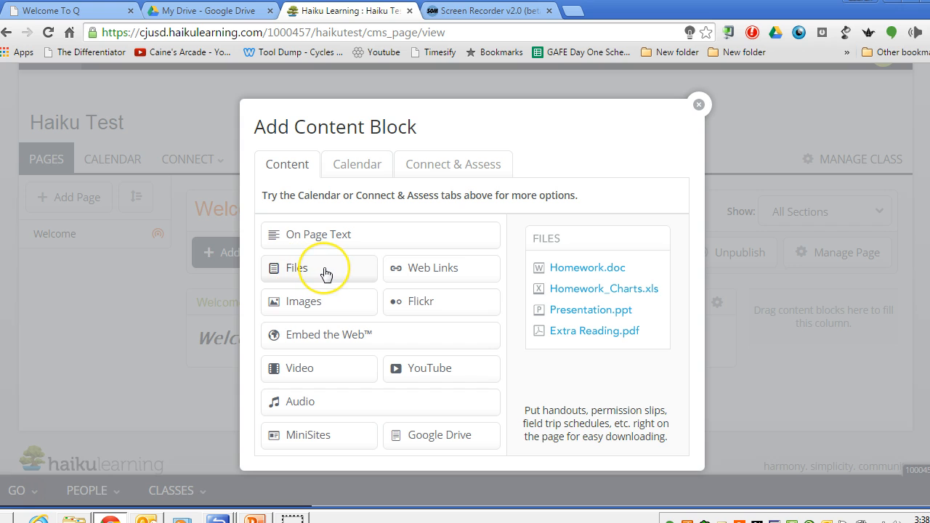
pyautogui.click(325, 274)
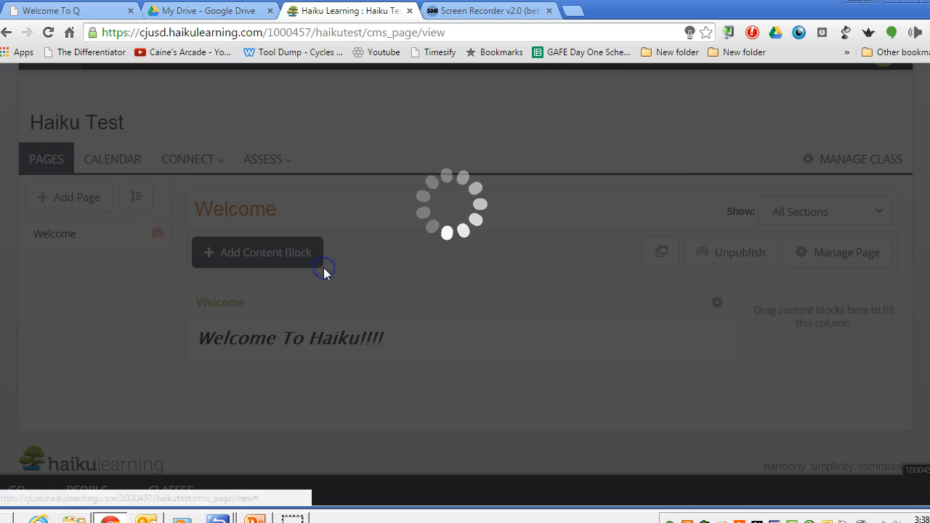
pyautogui.click(343, 239)
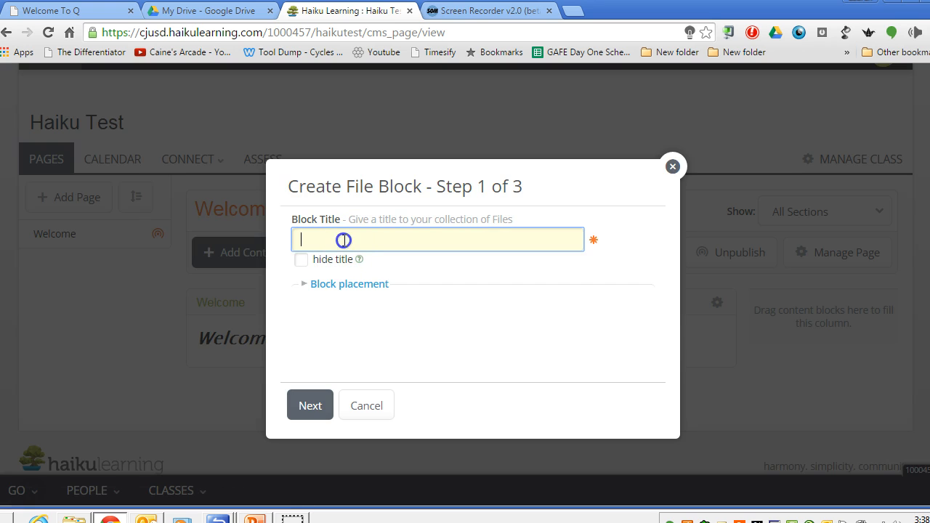
pyautogui.write('Important Documents')
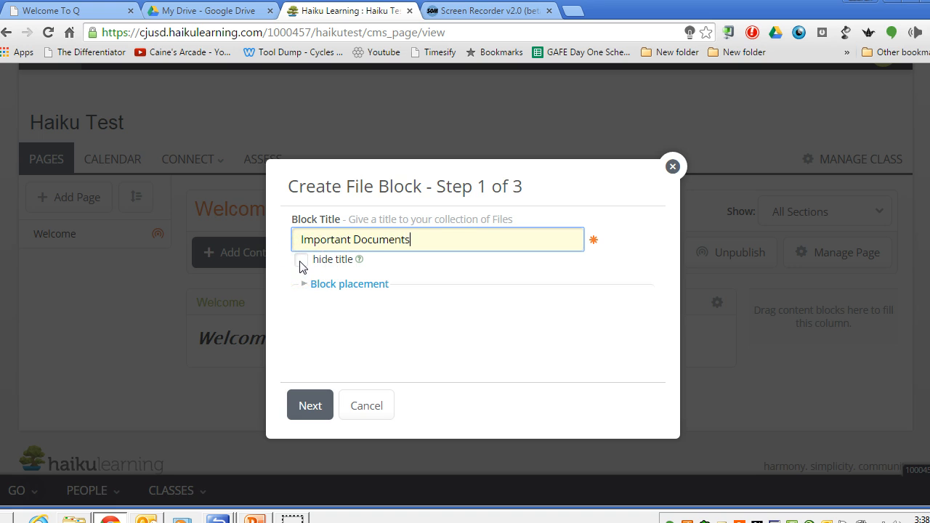
pyautogui.click(308, 406)
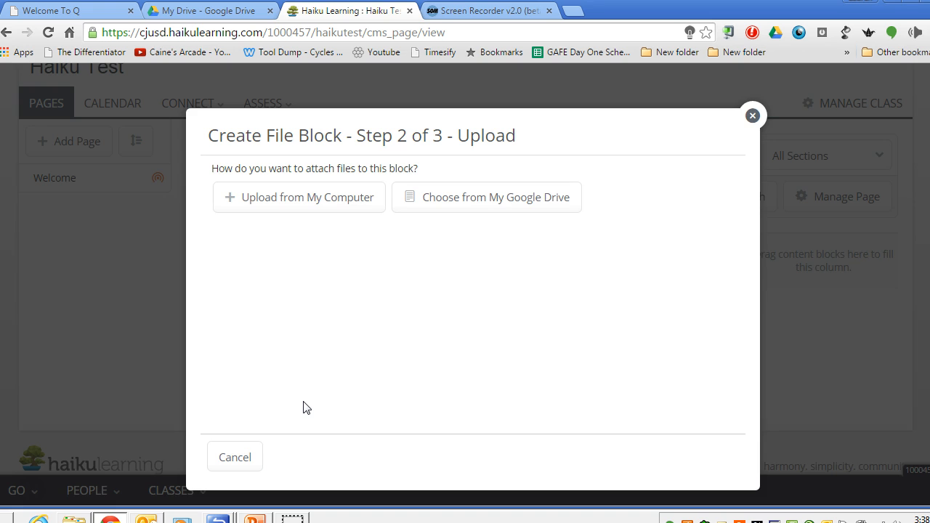
pyautogui.click(302, 209)
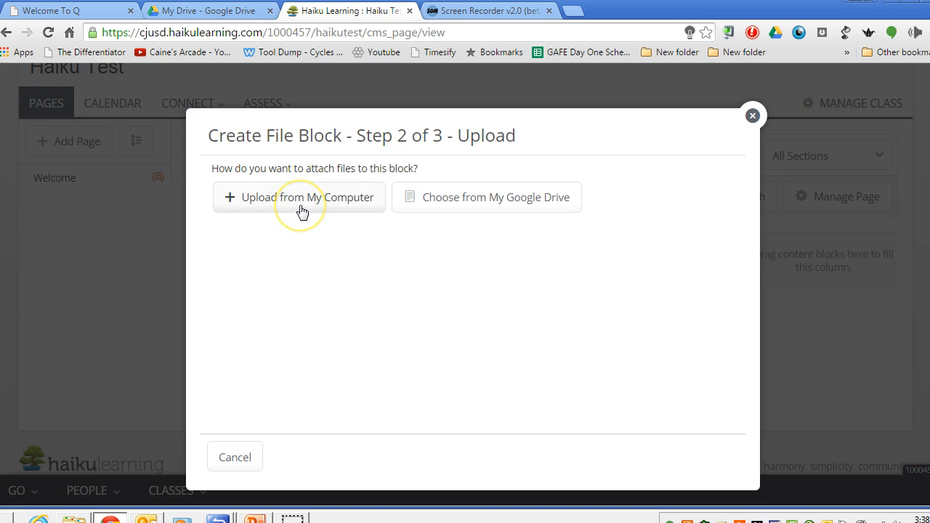
pyautogui.click(484, 212)
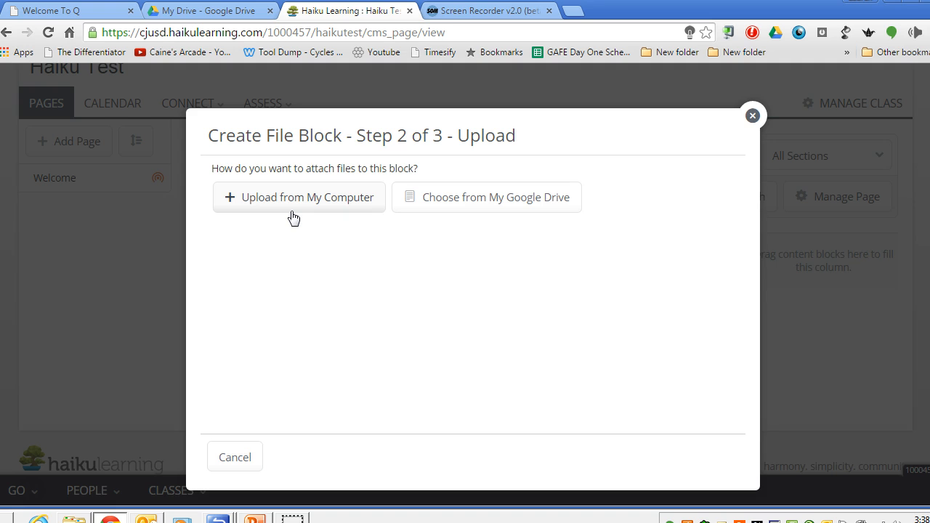
pyautogui.click(505, 207)
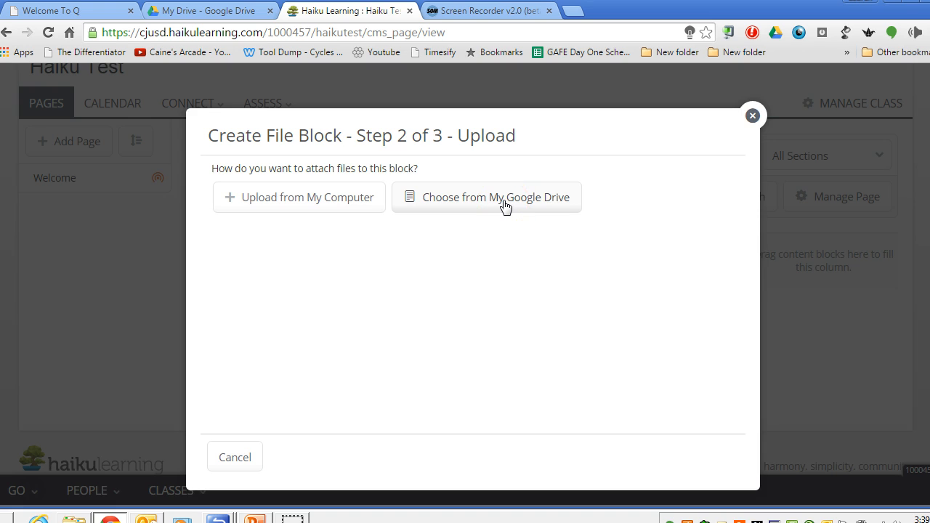
# Attach the "AP world syllabus" document from Google Drive to the file block, found by searching "syllab", in read-only share mode.
pyautogui.click(307, 205)
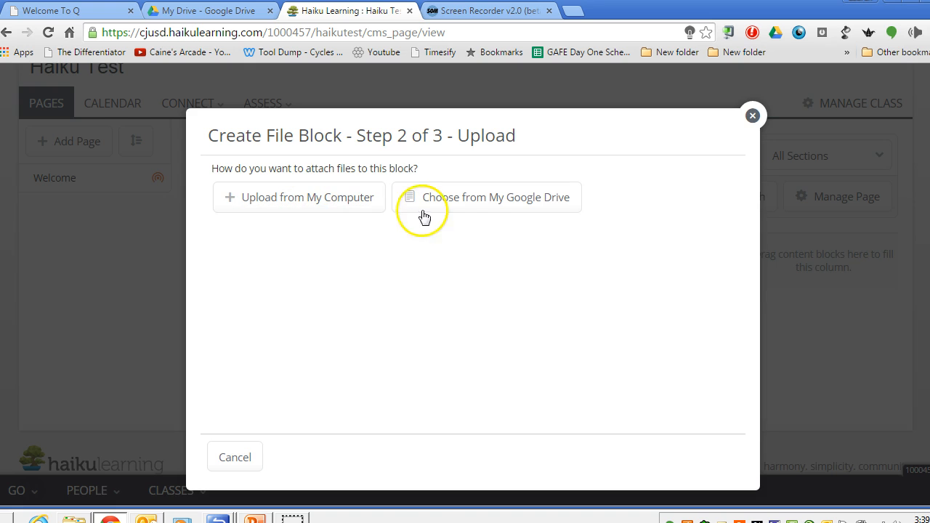
pyautogui.click(479, 209)
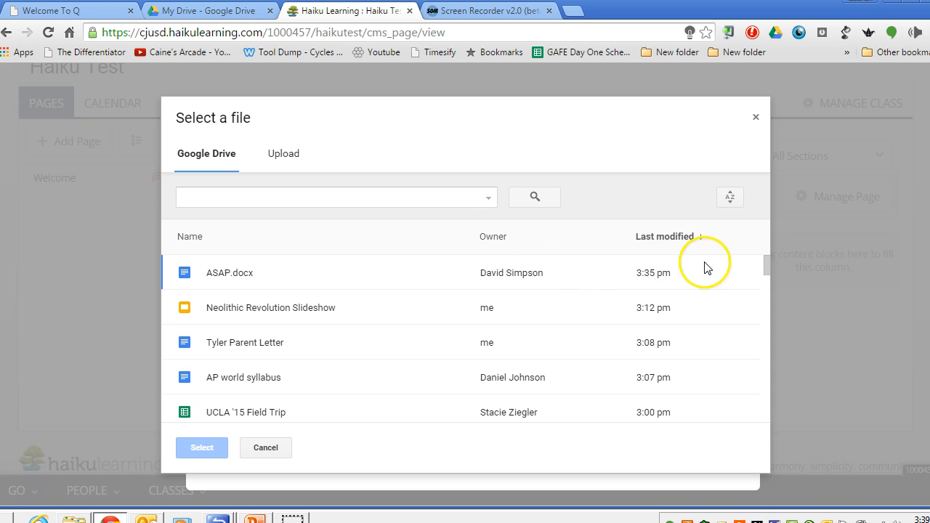
pyautogui.moveTo(764, 265)
pyautogui.mouseDown()
pyautogui.moveTo(766, 303)
pyautogui.moveTo(759, 249)
pyautogui.mouseUp()
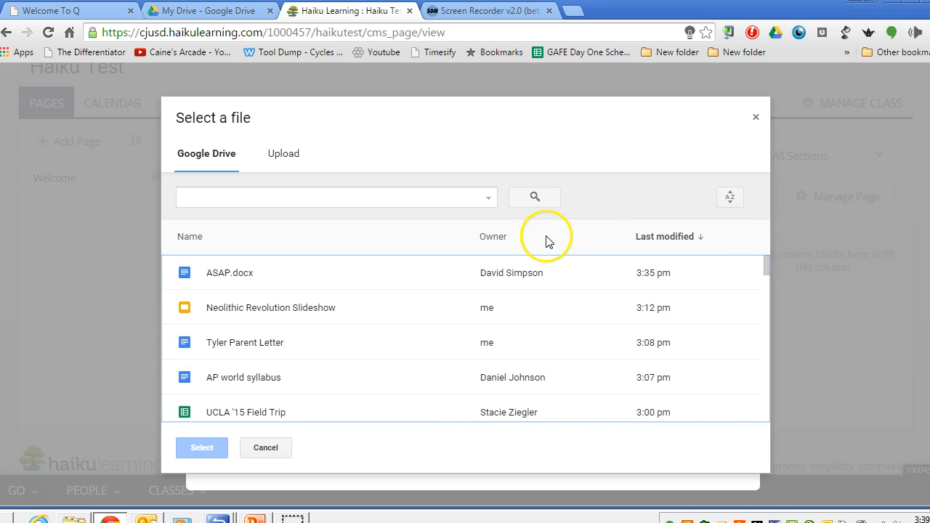
pyautogui.click(354, 201)
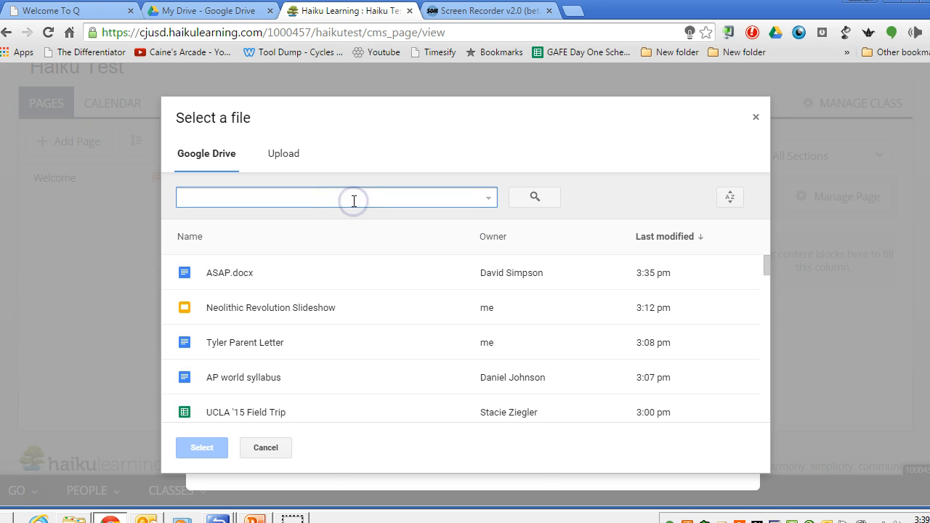
pyautogui.write('syllab')
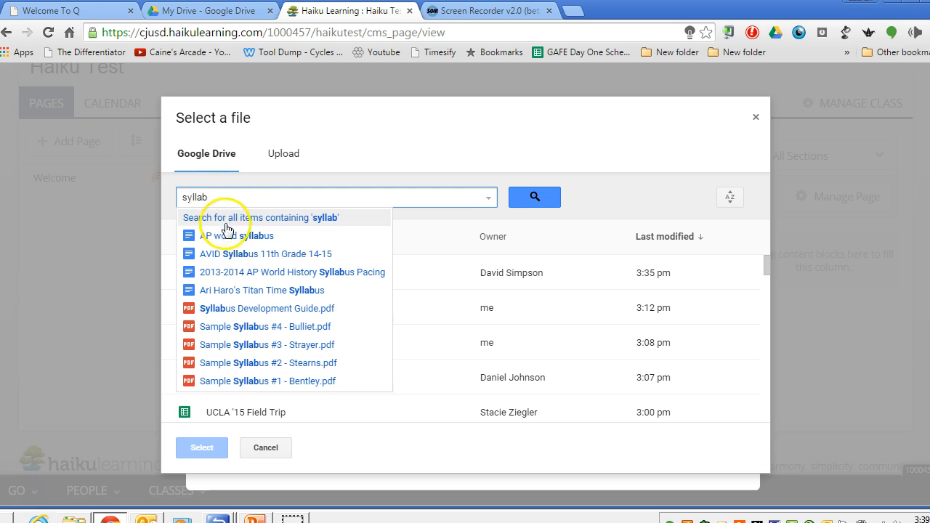
pyautogui.click(271, 243)
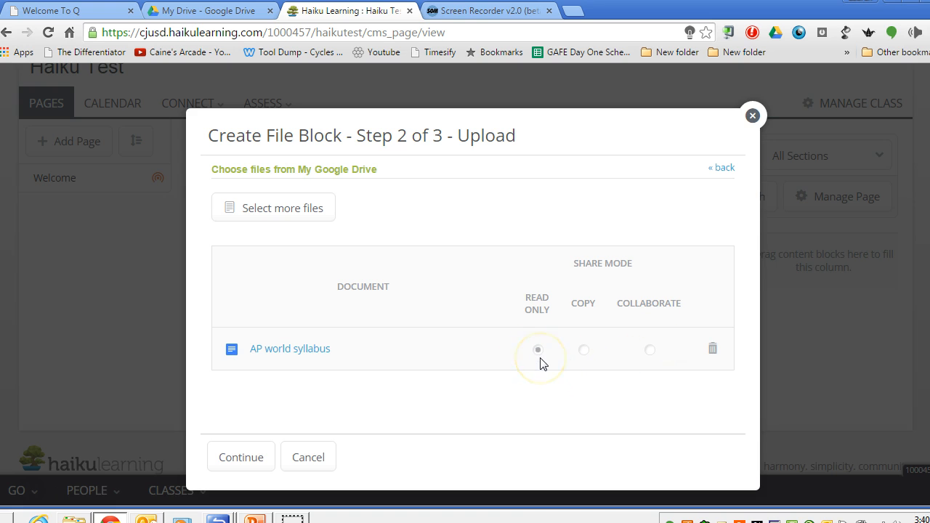
pyautogui.click(258, 458)
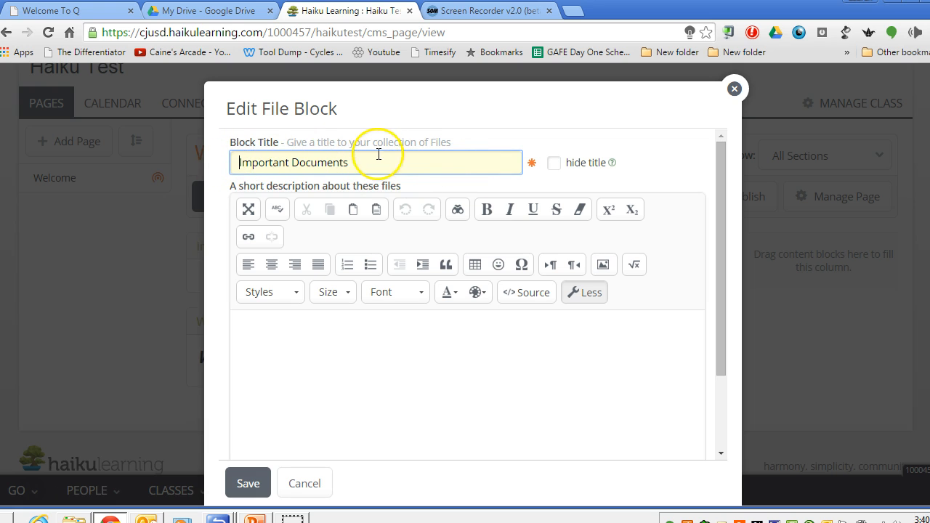
# Enter "Please review the syllabus." as the file block's short description.
pyautogui.moveTo(719, 237); pyautogui.dragTo(728, 285)
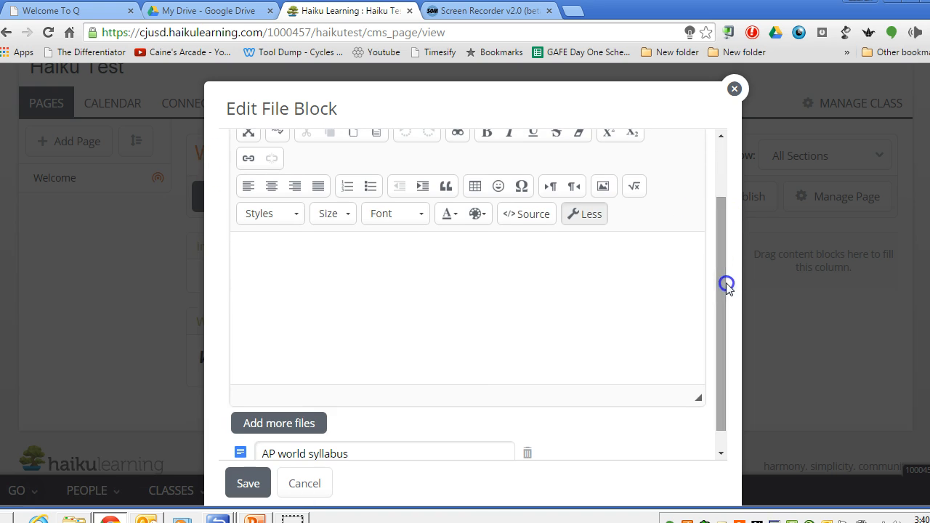
pyautogui.click(339, 266)
pyautogui.write('Plese n')
pyautogui.press('BackSpace')
pyautogui.press('BackSpace')
pyautogui.press('BackSpace')
pyautogui.write('ase review')
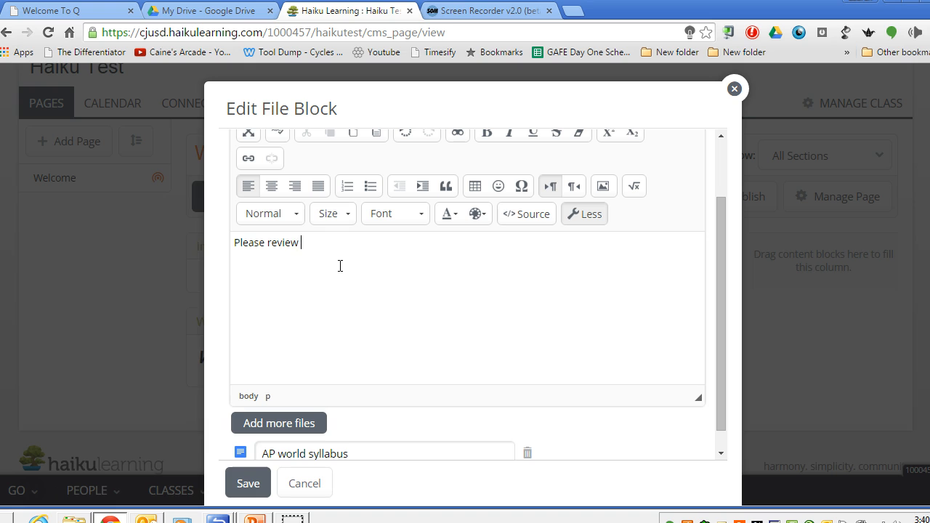
pyautogui.write('.')
pyautogui.moveTo(721, 278); pyautogui.dragTo(671, 351)
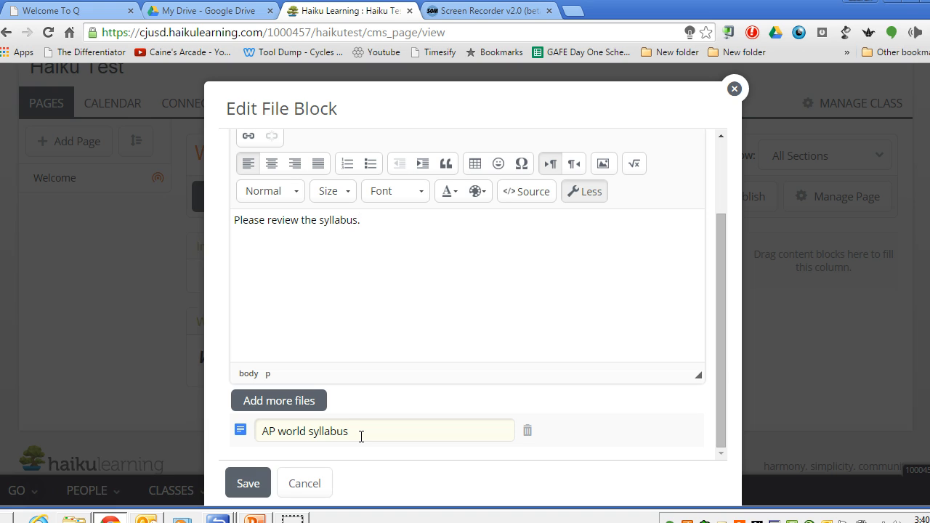
# Add the parent letter from Google Drive to the file block, found by searching "lett", in read-only share mode.
pyautogui.click(288, 407)
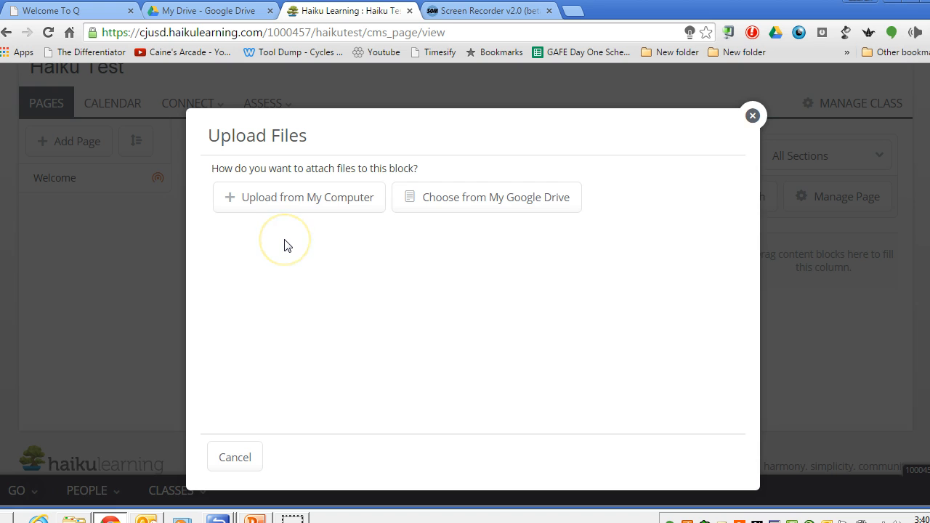
pyautogui.click(513, 211)
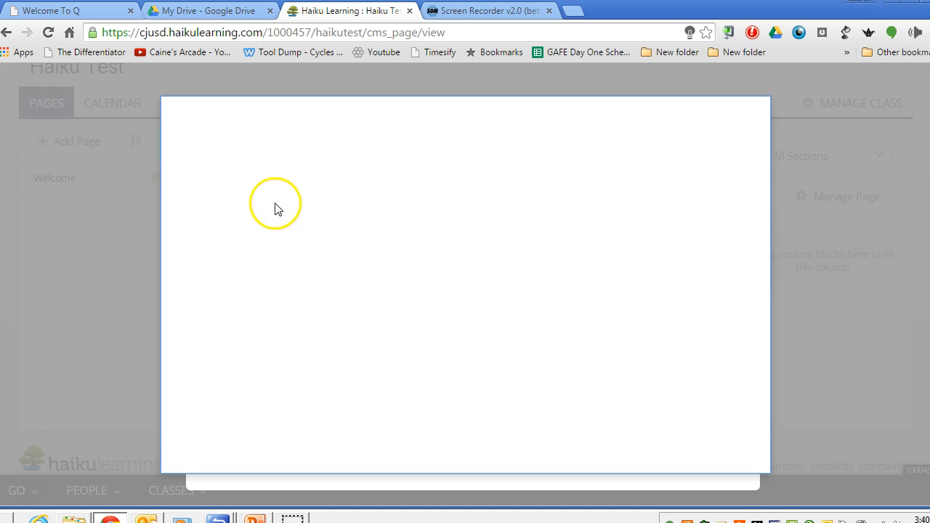
pyautogui.click(226, 200)
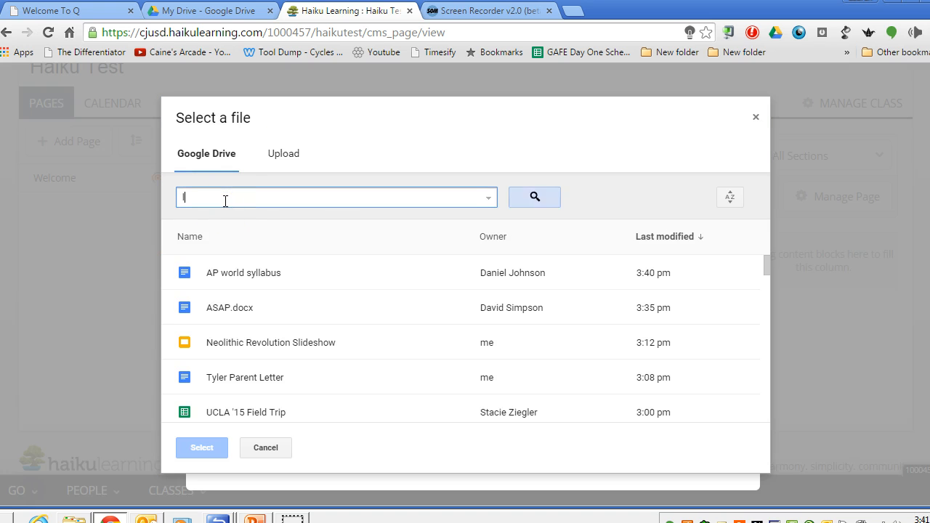
pyautogui.write('letter')
pyautogui.click(222, 235)
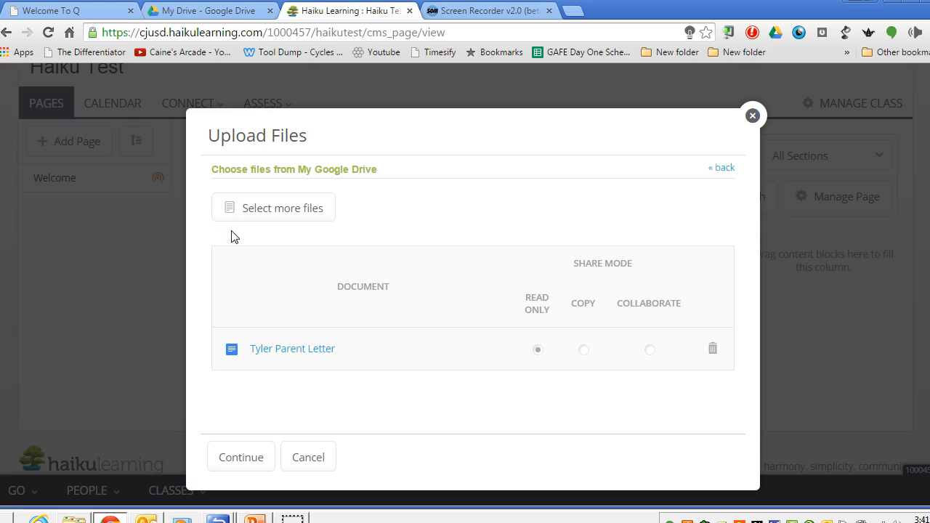
pyautogui.click(242, 456)
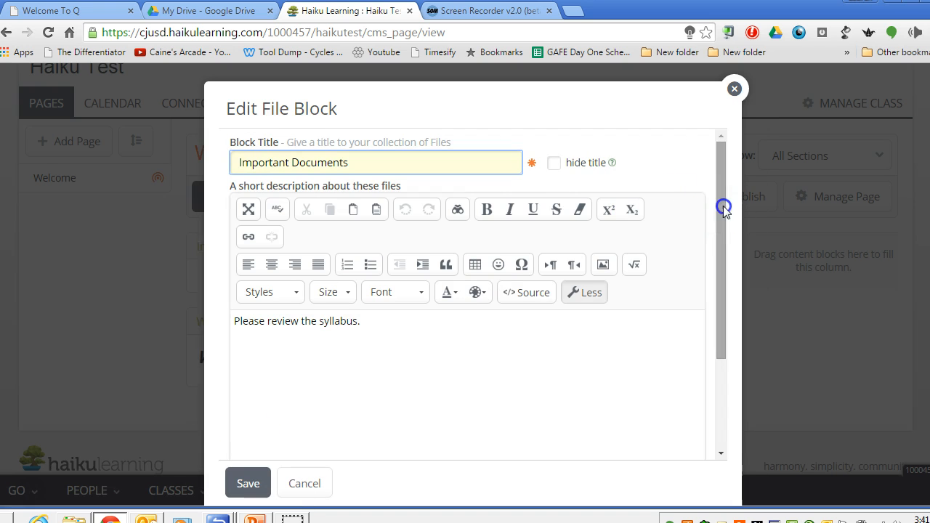
# Search the computer's Documents library for "syllabus" and upload "9th grade AVID Syllabus 2015-2016.pdf" to the file block.
pyautogui.moveTo(723, 206); pyautogui.dragTo(729, 357)
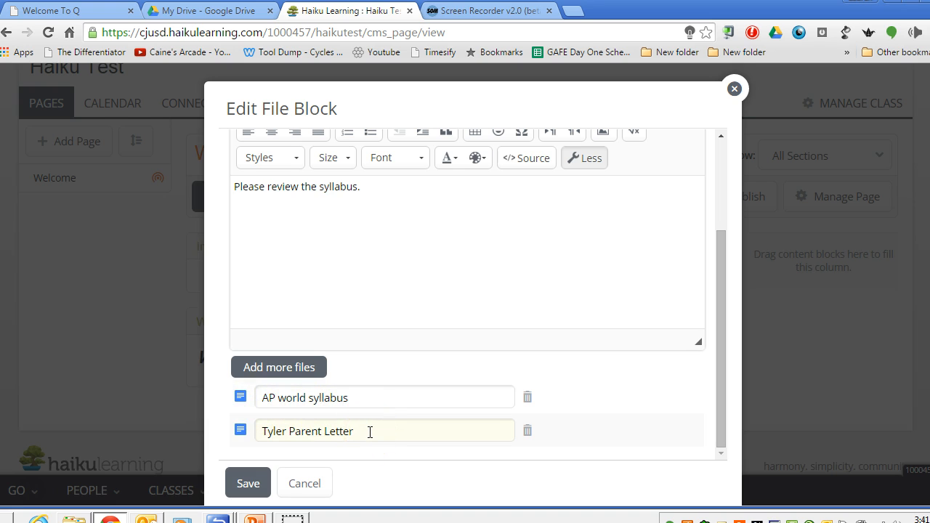
pyautogui.click(304, 369)
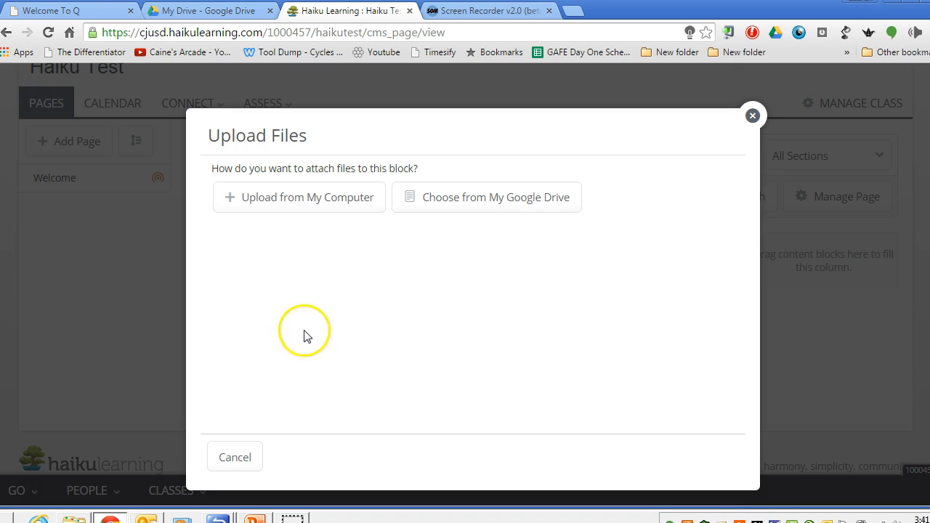
pyautogui.click(312, 198)
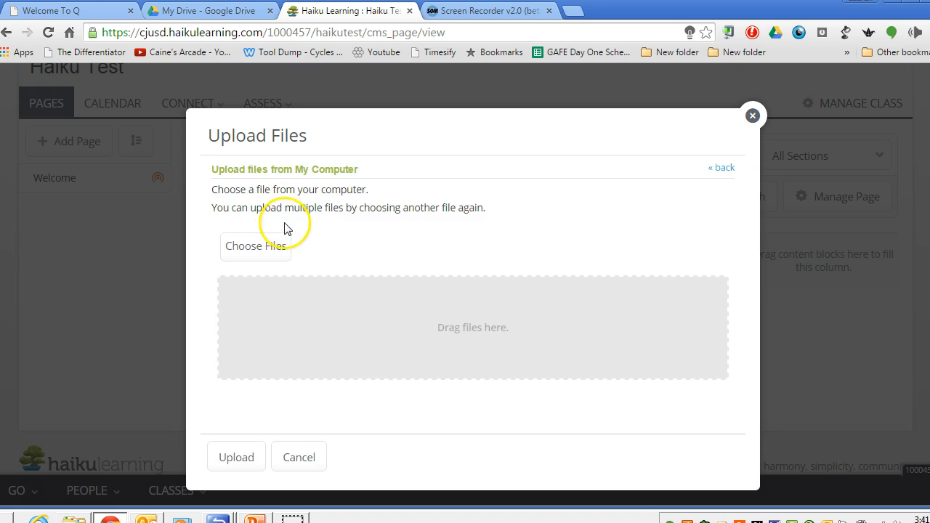
pyautogui.click(268, 250)
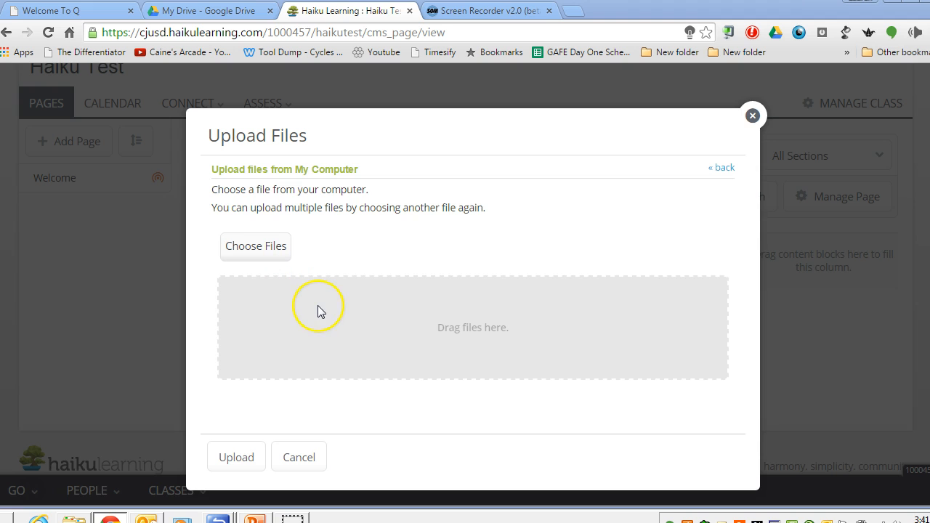
pyautogui.click(263, 255)
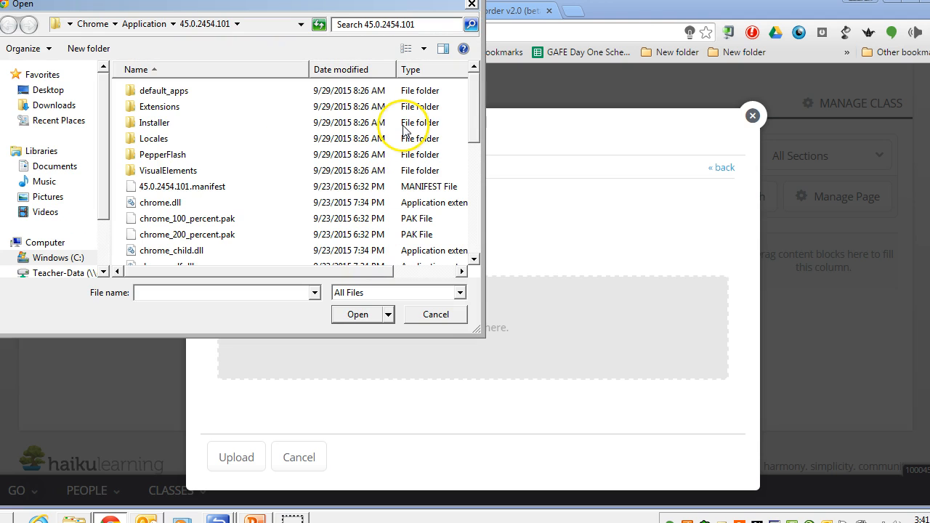
pyautogui.click(51, 166)
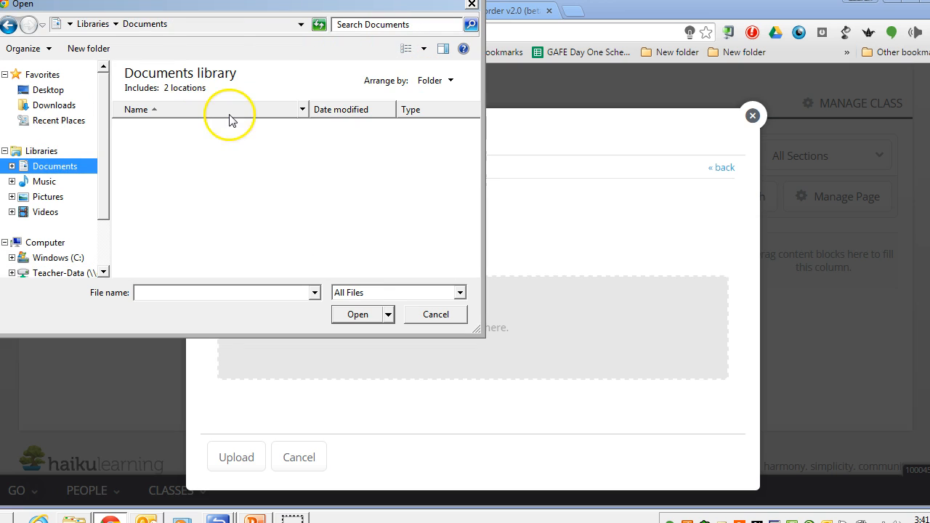
pyautogui.click(376, 24)
pyautogui.write('syllabus')
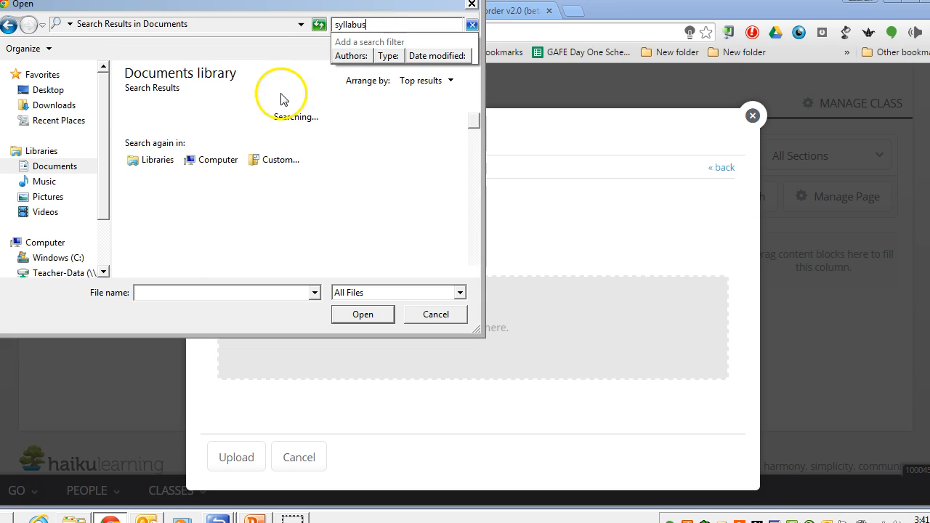
pyautogui.click(256, 134)
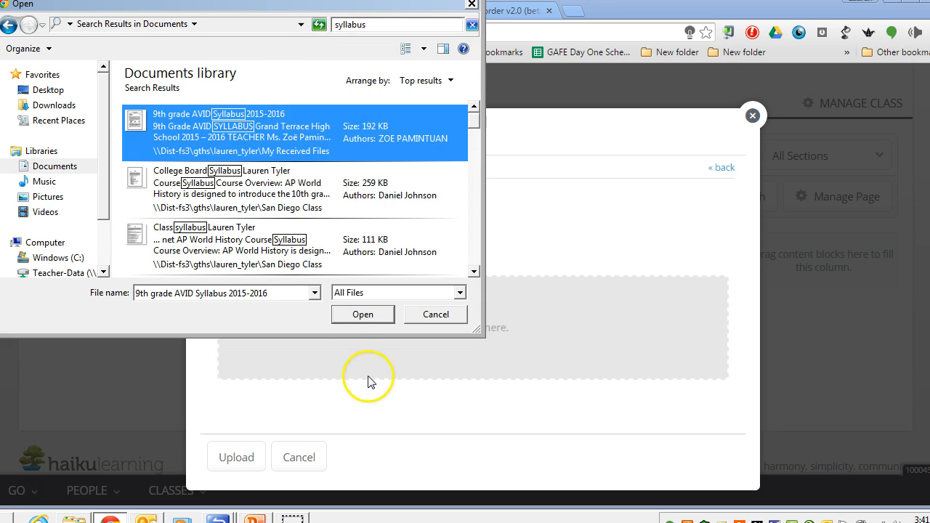
pyautogui.click(357, 317)
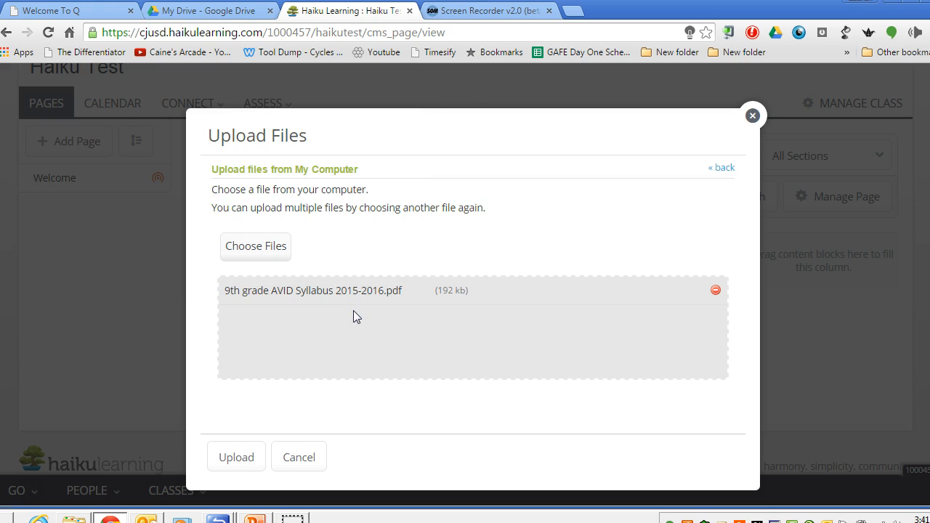
pyautogui.click(236, 458)
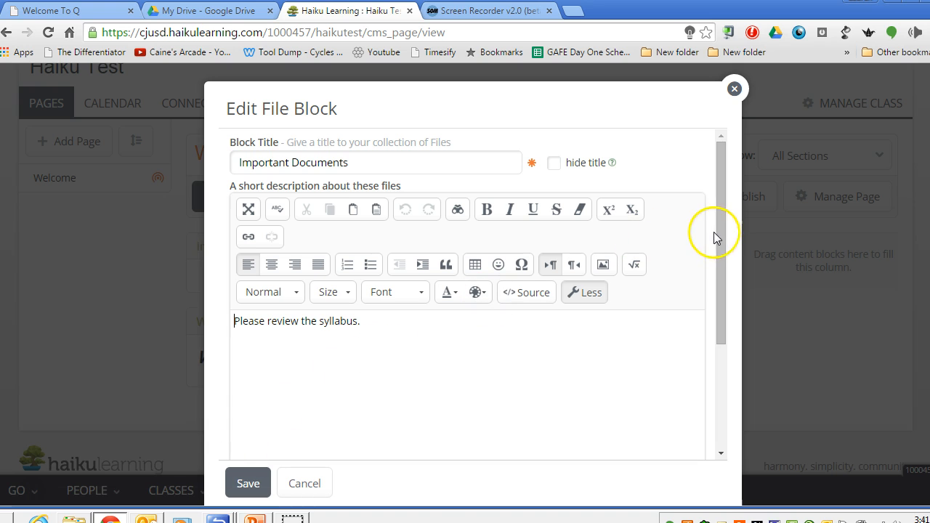
# Save the Important Documents file block with its attached files.
pyautogui.moveTo(718, 232); pyautogui.dragTo(715, 374)
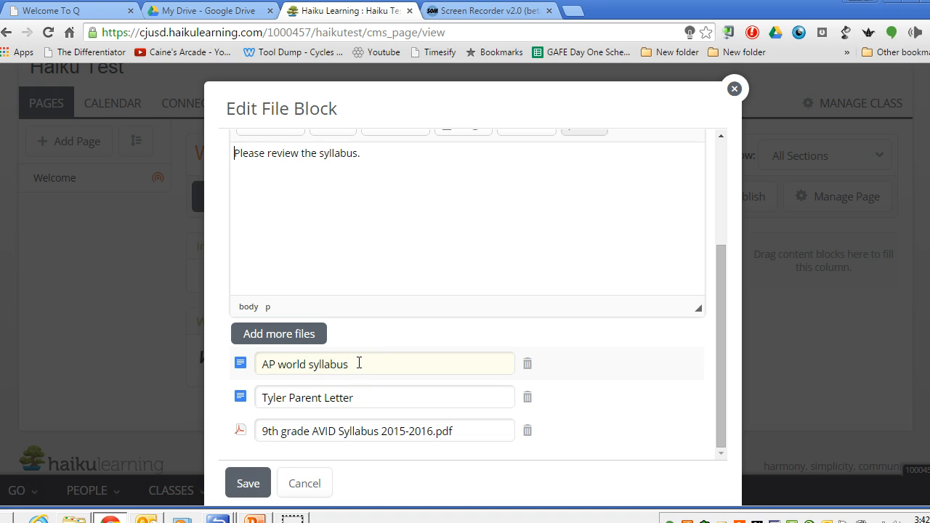
pyautogui.click(248, 482)
pyautogui.scroll(-2, 253, 479)
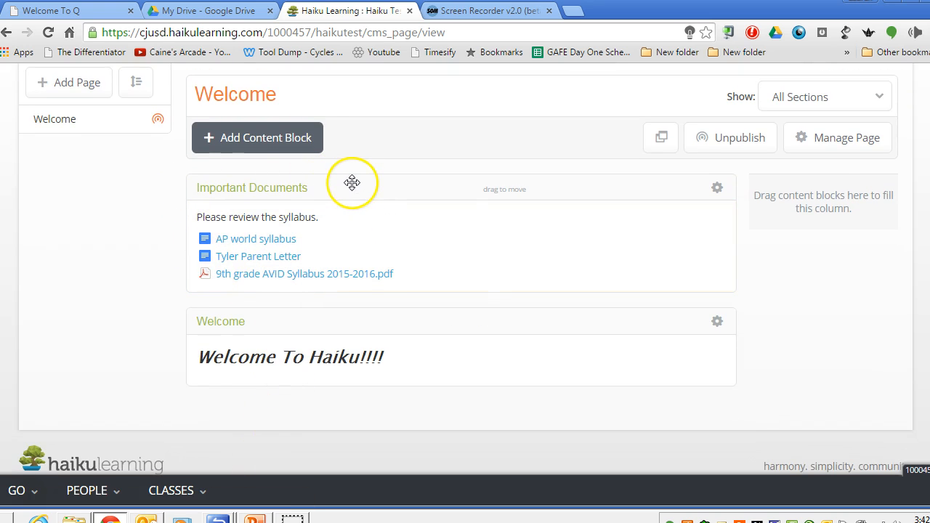
# Open the AP world syllabus and the AVID syllabus PDF from their links, then return to the class page and reload it.
pyautogui.click(271, 248)
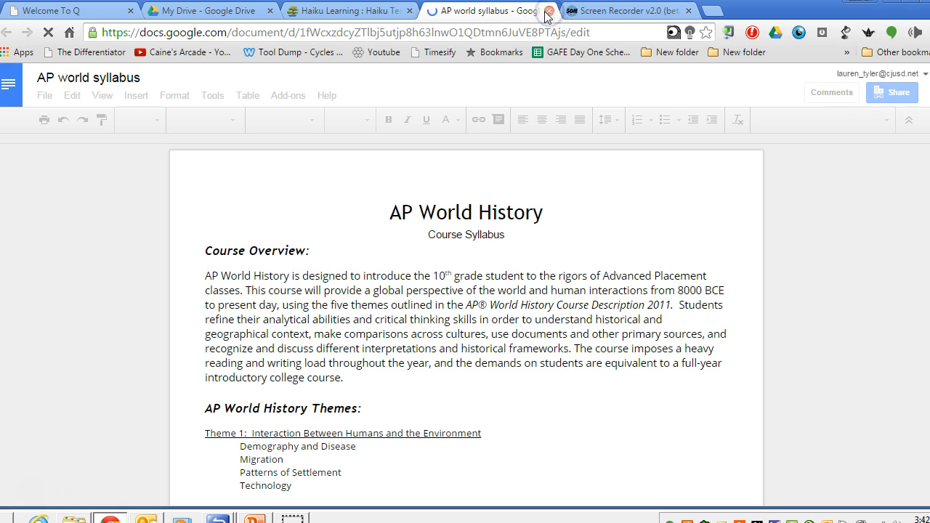
pyautogui.click(549, 11)
pyautogui.click(266, 275)
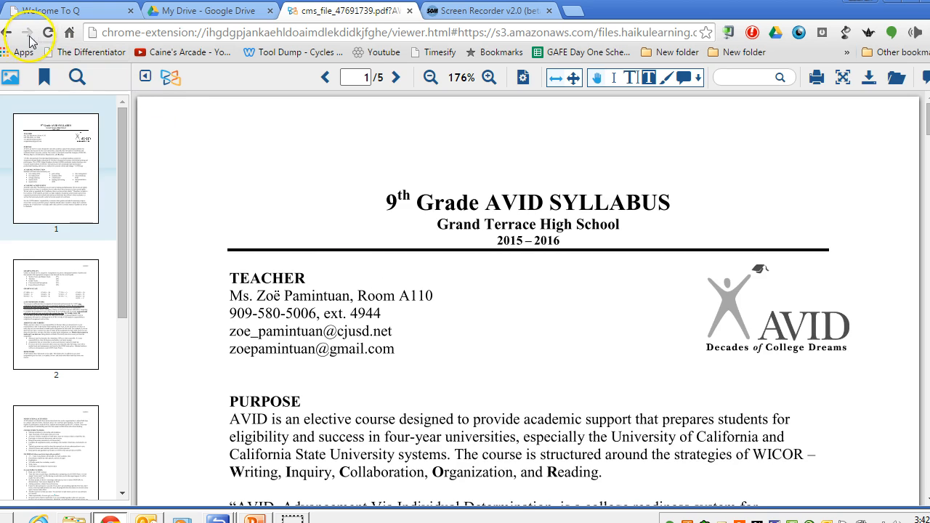
pyautogui.click(7, 33)
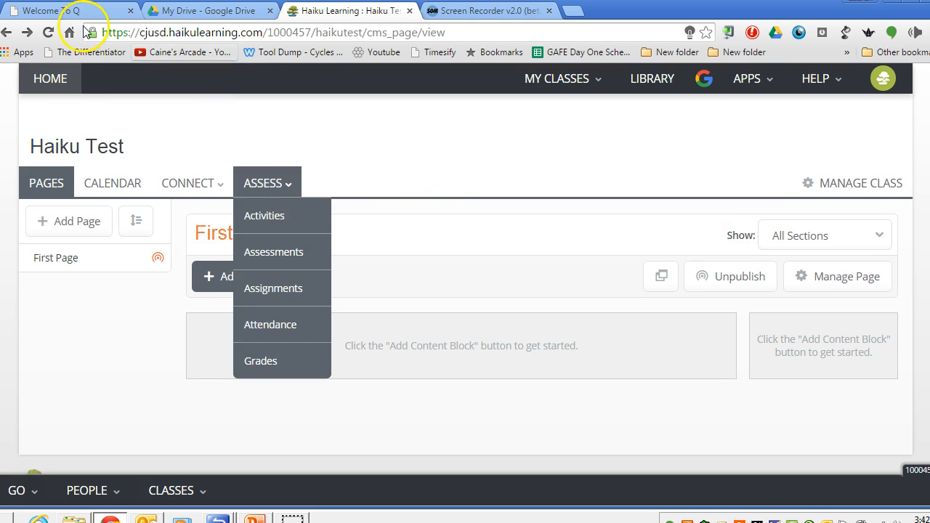
pyautogui.click(49, 33)
pyautogui.click(433, 150)
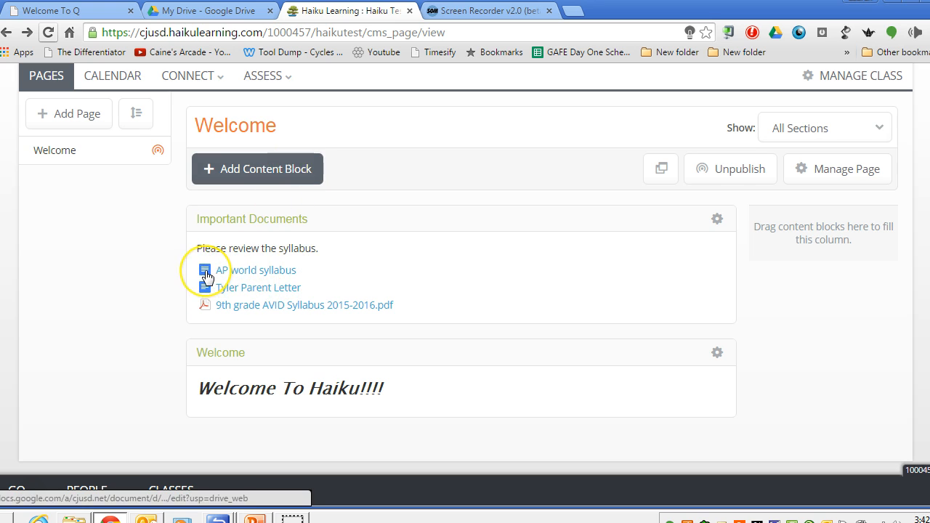
# Start a Google Drive content block and pick the existing "AP world syllabus" document for it.
pyautogui.click(305, 174)
pyautogui.click(409, 411)
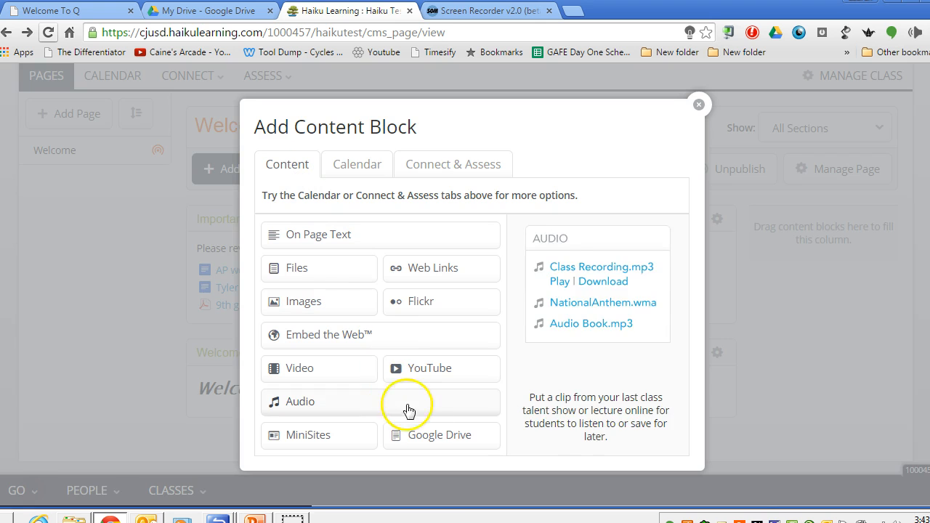
pyautogui.click(477, 443)
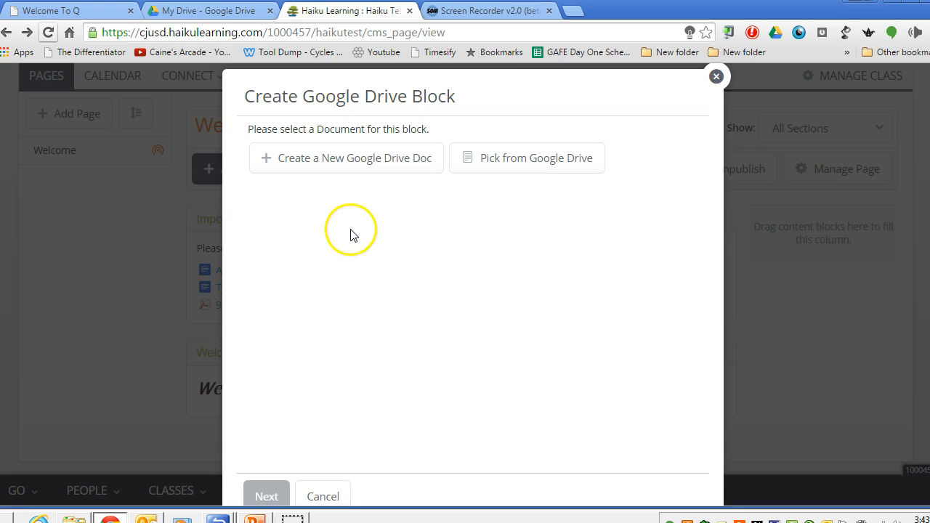
pyautogui.click(483, 161)
pyautogui.click(311, 202)
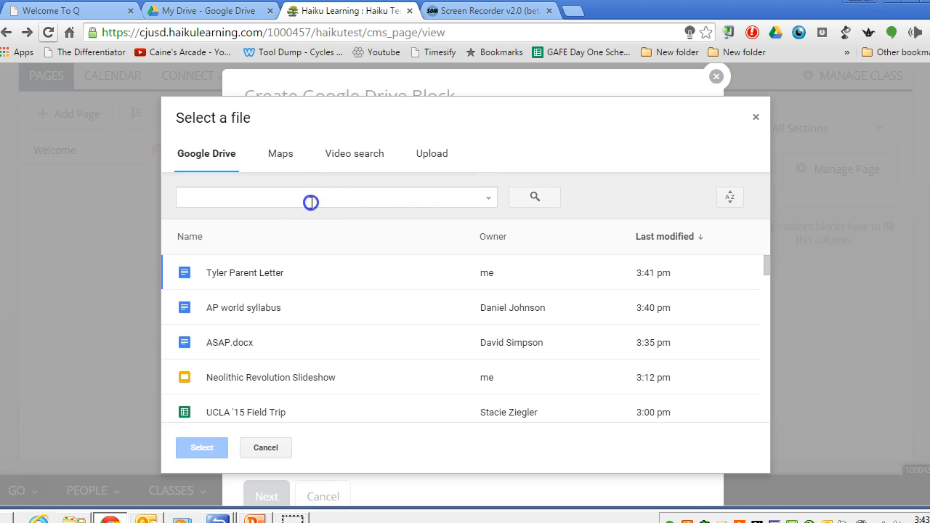
pyautogui.click(251, 307)
pyautogui.click(210, 447)
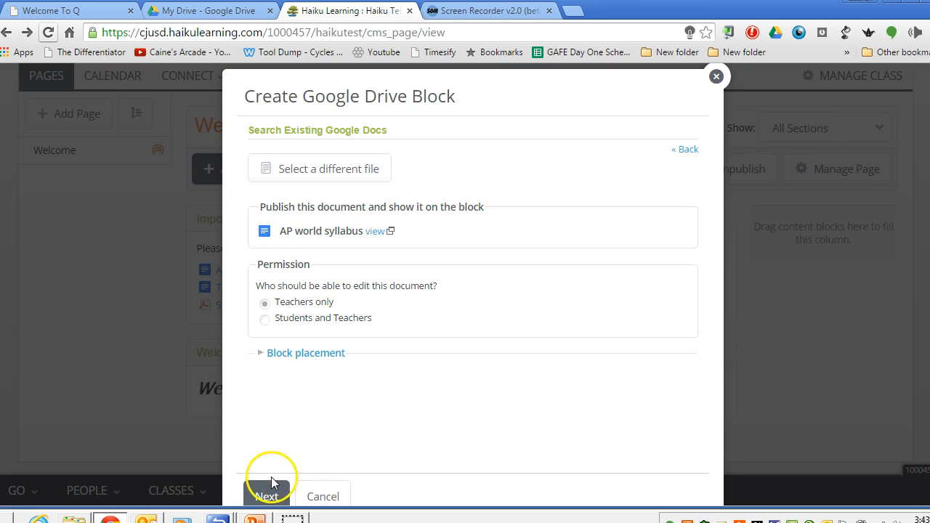
# Create the AP world syllabus Google Drive block with editing limited to teachers, and look over the embedded document on the page.
pyautogui.click(268, 499)
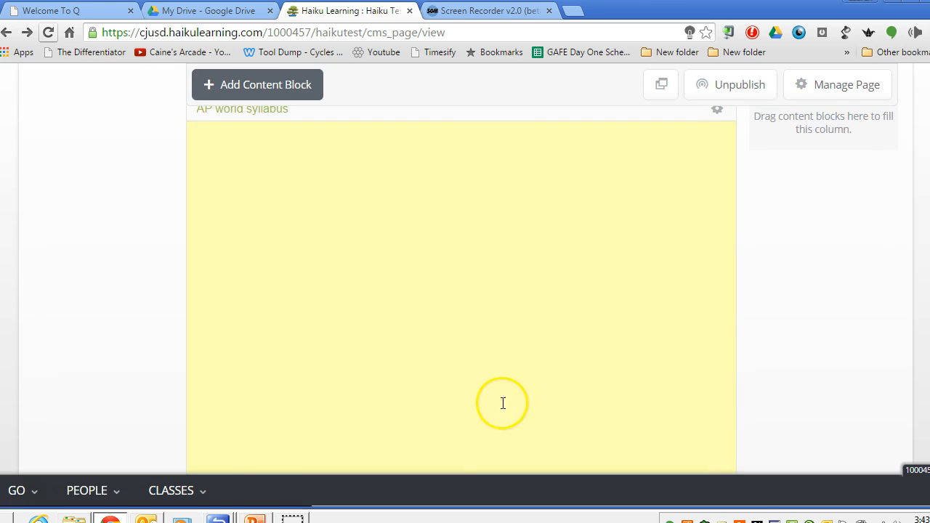
pyautogui.moveTo(715, 186); pyautogui.dragTo(893, 222)
pyautogui.scroll(2, 465, 268)
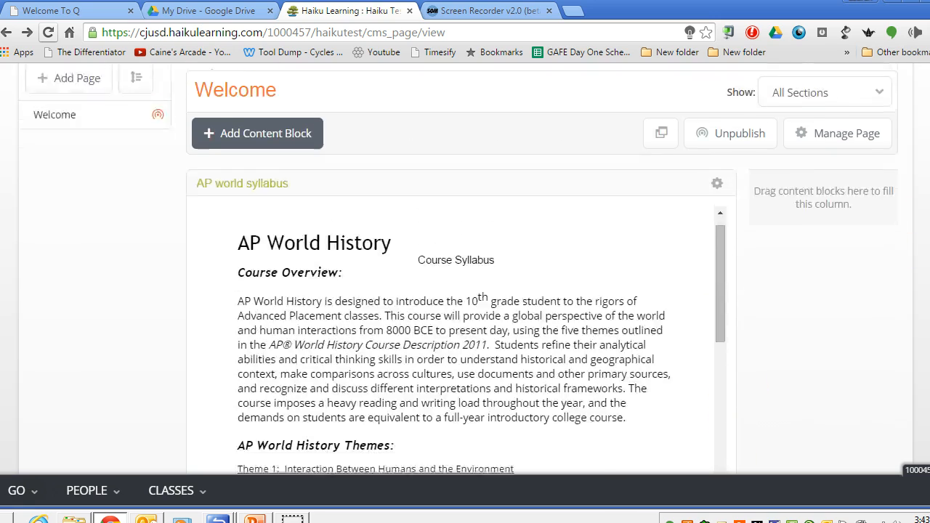
pyautogui.scroll(-3, 465, 269)
pyautogui.scroll(-5, 465, 291)
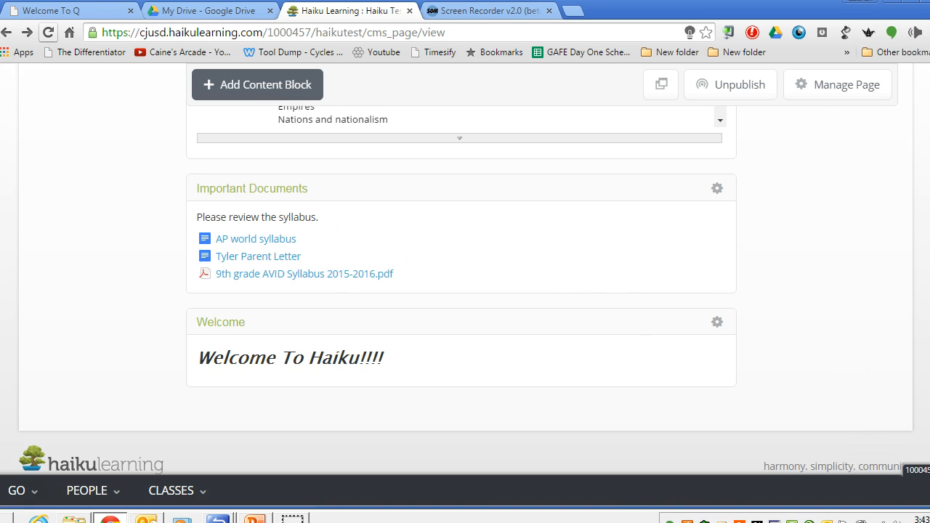
pyautogui.scroll(10, 465, 290)
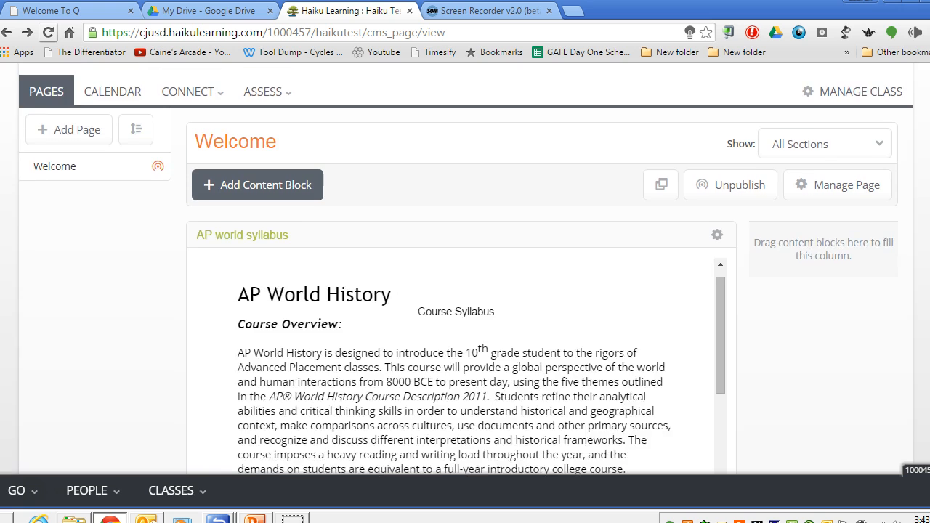
pyautogui.scroll(-1, 388, 275)
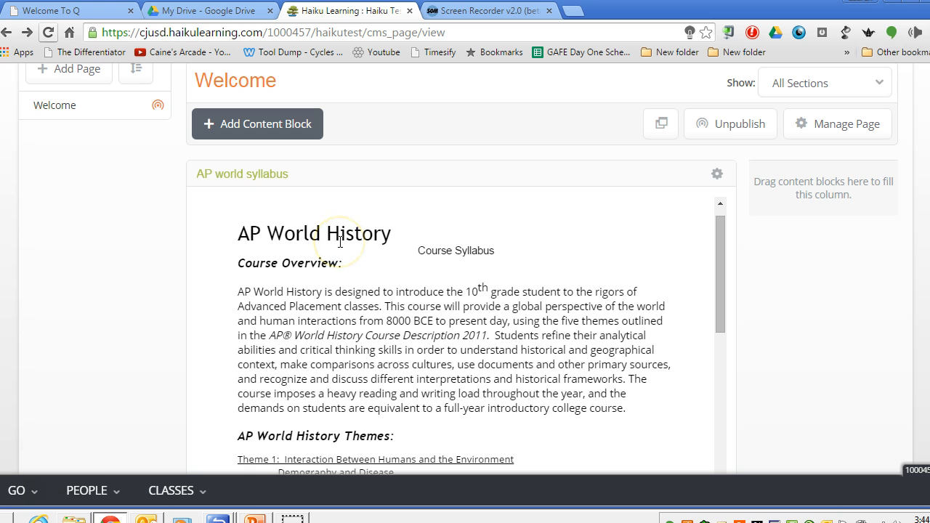
# Add a Google Drive content block showing the existing "Neolithic Revolution Slideshow", with editing limited to teachers.
pyautogui.click(270, 127)
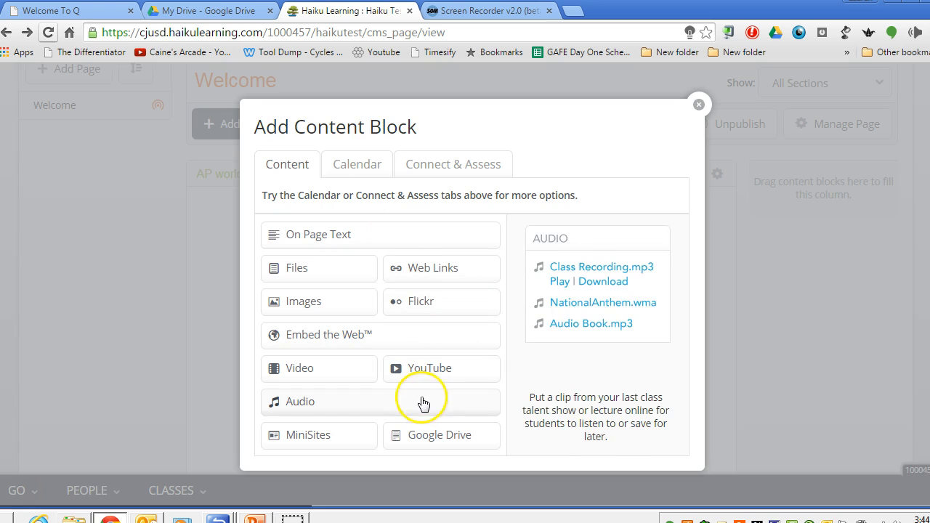
pyautogui.click(431, 436)
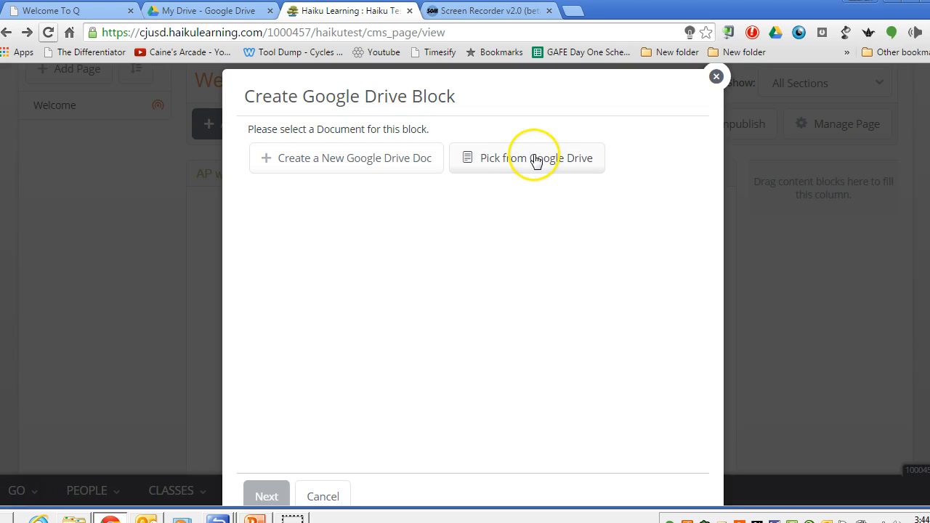
pyautogui.click(534, 157)
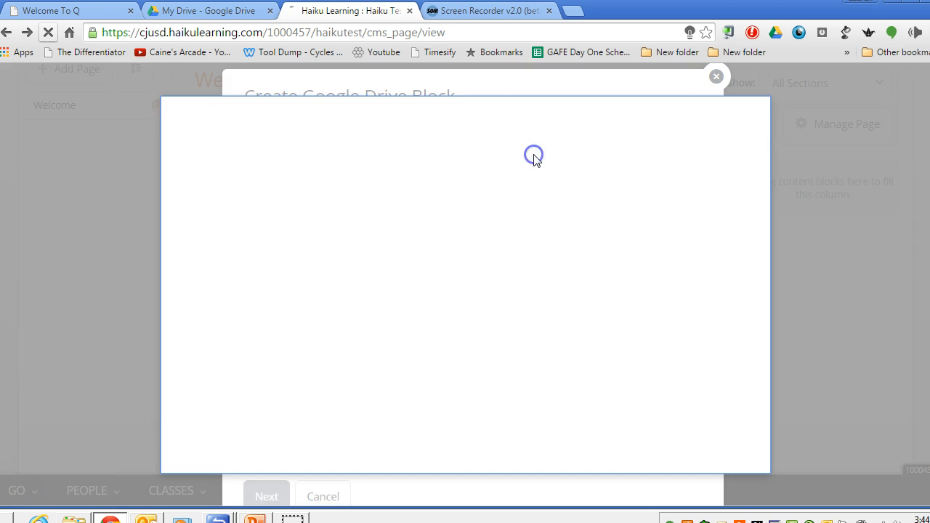
pyautogui.click(368, 197)
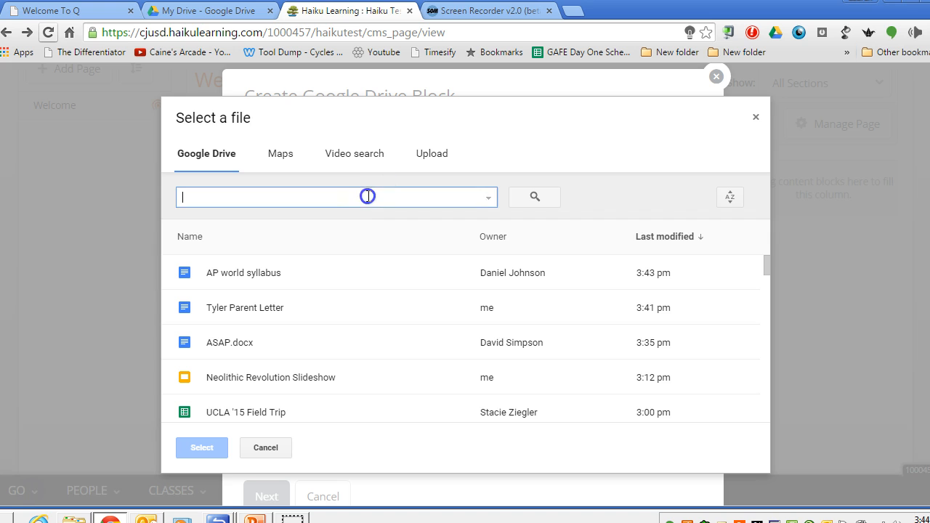
pyautogui.write('neol')
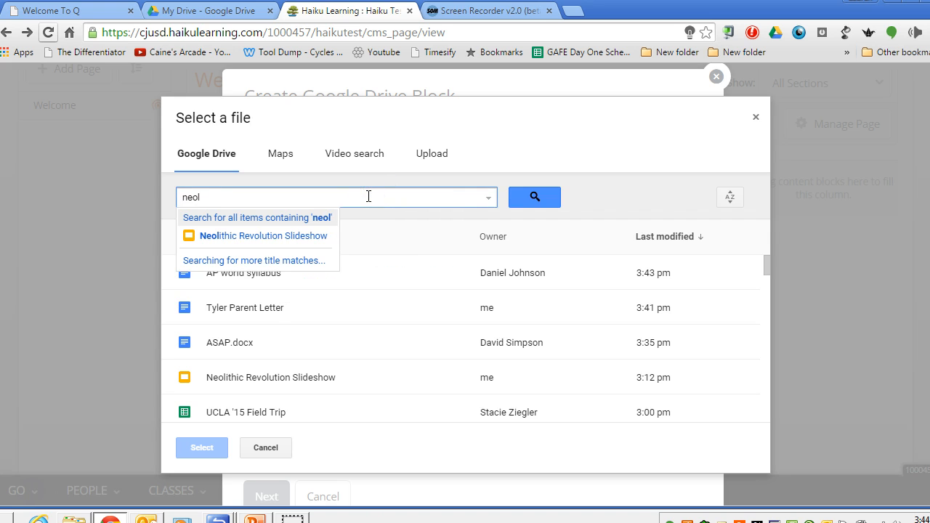
pyautogui.write('ith')
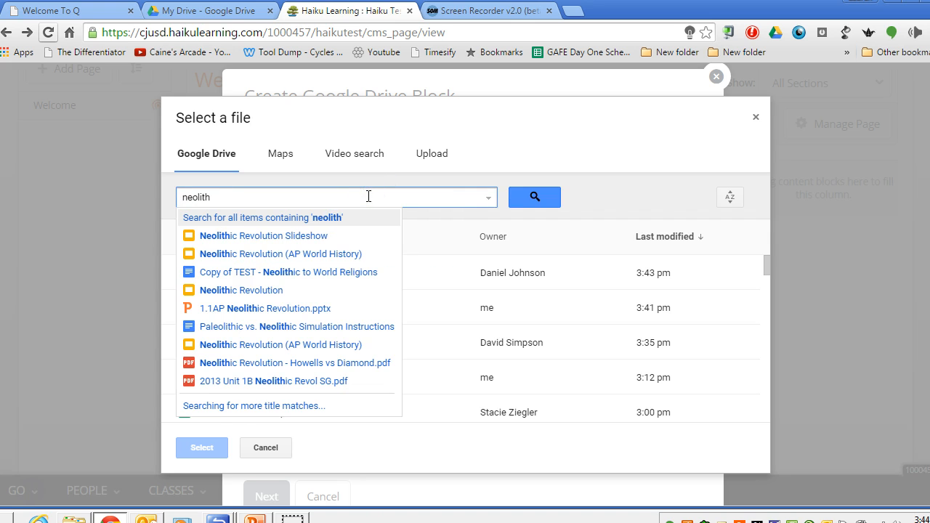
pyautogui.click(331, 235)
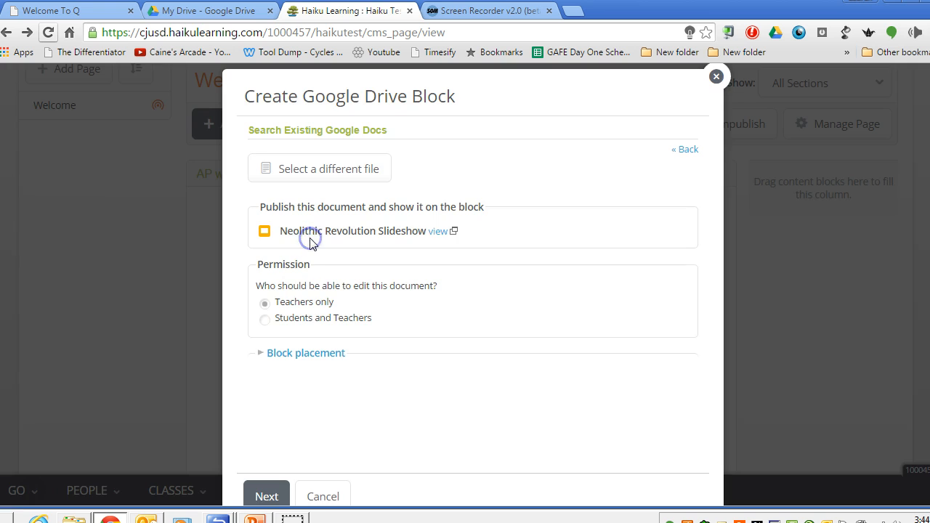
pyautogui.click(266, 493)
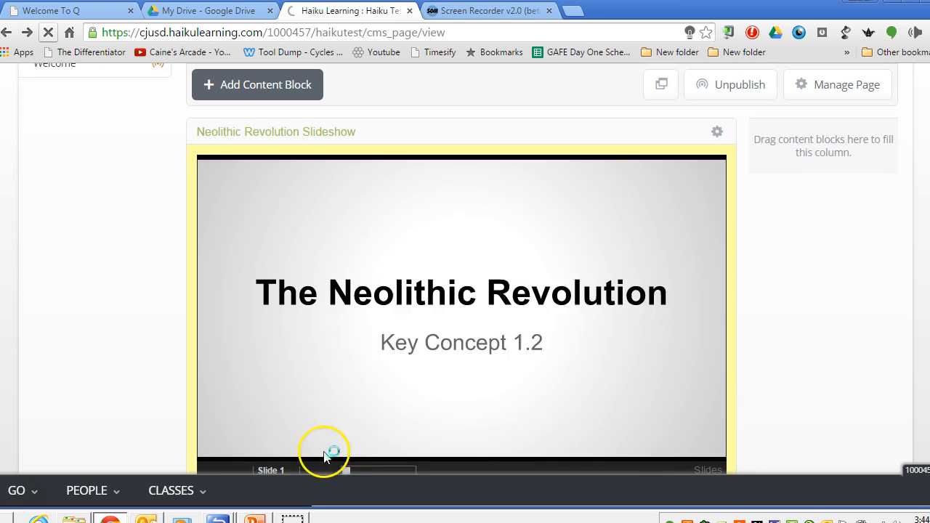
# Page through the embedded Neolithic Revolution Slideshow from the first slide to slide 7.
pyautogui.scroll(1, 462, 291)
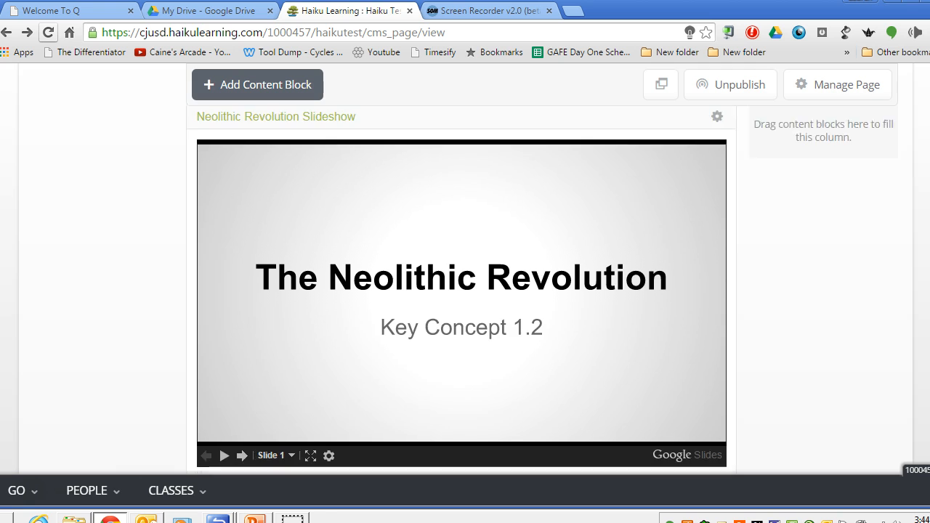
pyautogui.scroll(2, 461, 291)
pyautogui.scroll(-3, 461, 291)
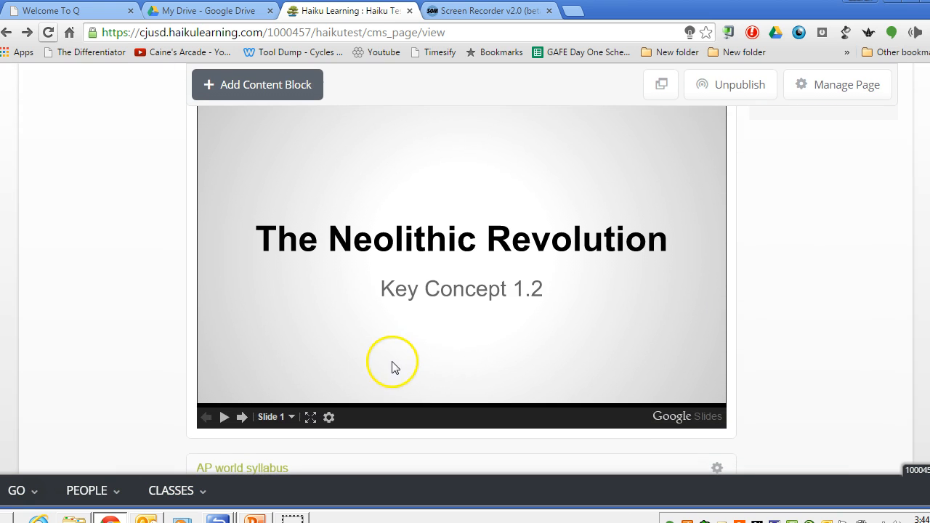
pyautogui.click(241, 418)
pyautogui.click(241, 418)
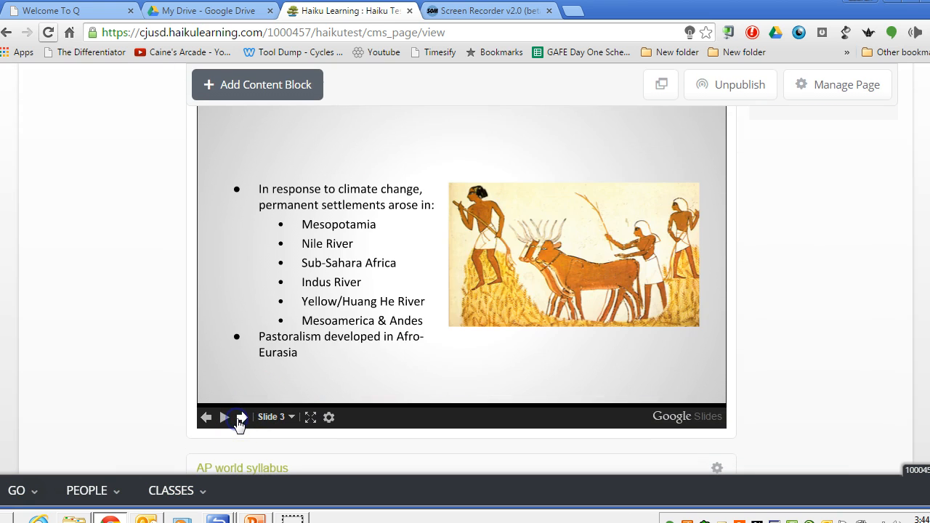
pyautogui.click(241, 418)
pyautogui.click(241, 418)
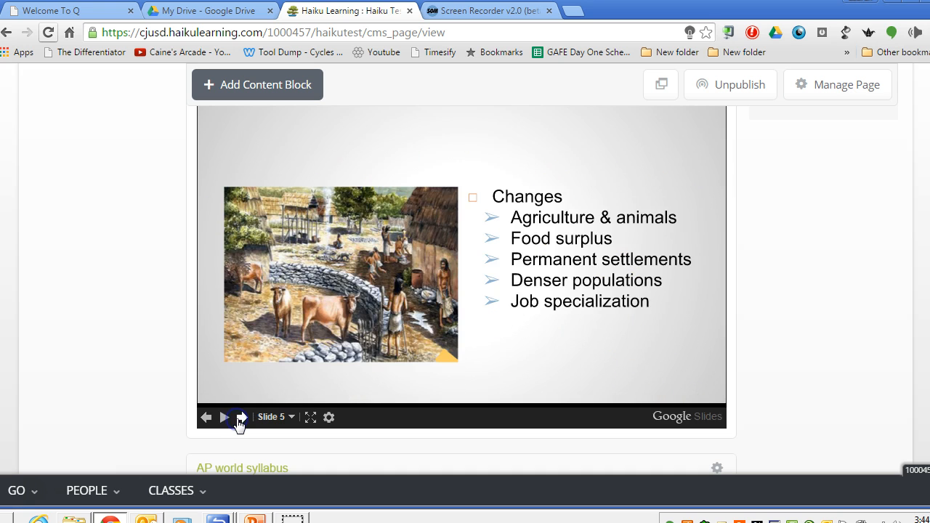
pyautogui.click(241, 418)
pyautogui.click(241, 418)
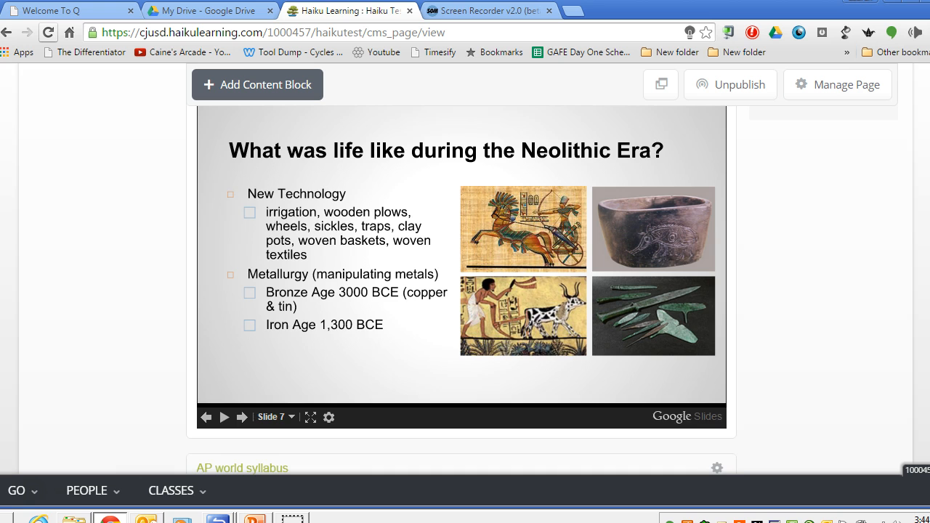
# Move the Welcome text block into the empty narrow side column and place the Important Documents block beneath it.
pyautogui.scroll(-10, 462, 291)
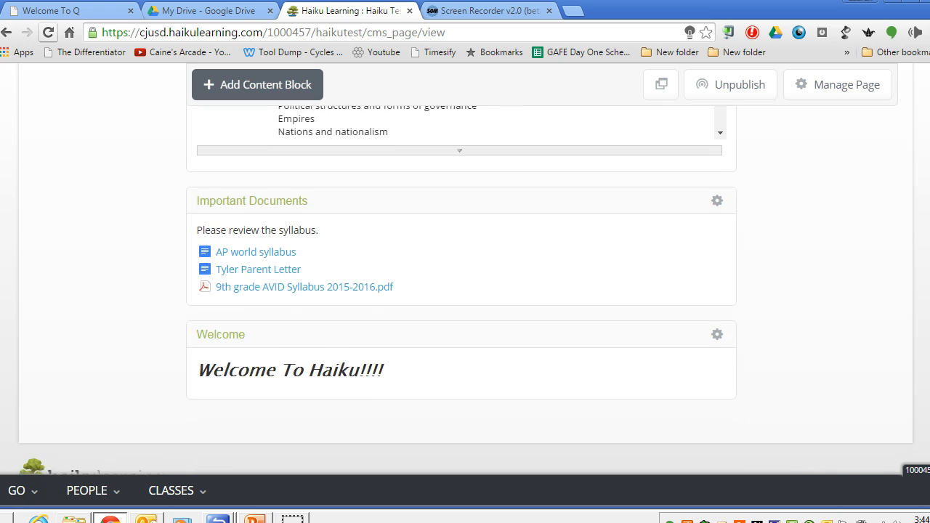
pyautogui.moveTo(349, 325); pyautogui.dragTo(876, 192)
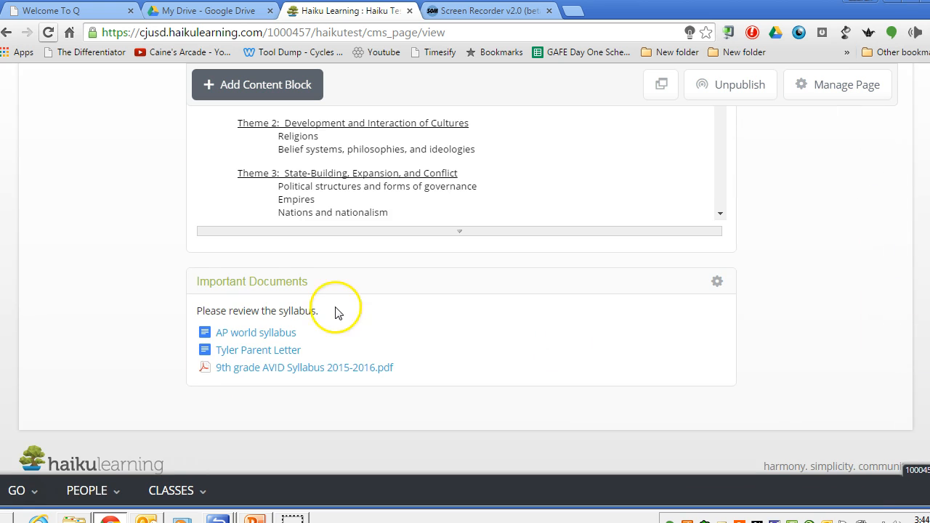
pyautogui.moveTo(288, 283); pyautogui.dragTo(886, 305)
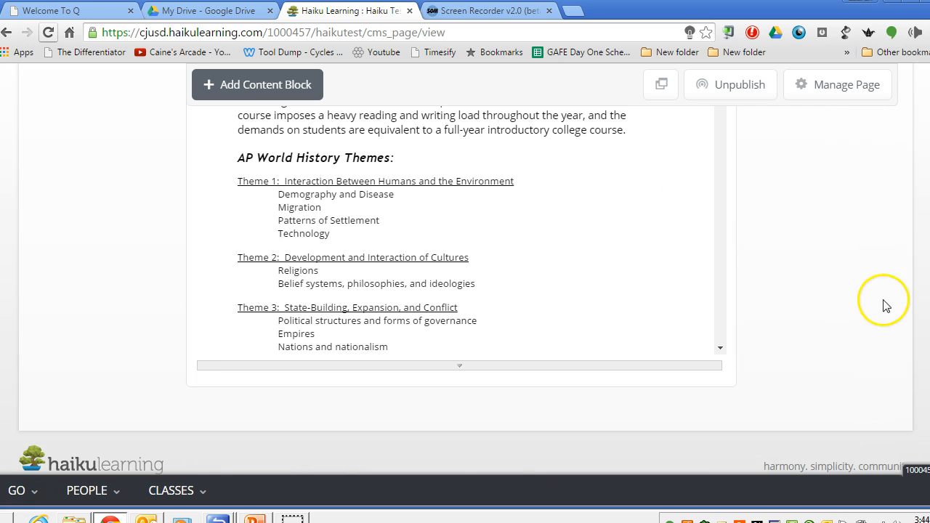
pyautogui.scroll(4, 466, 269)
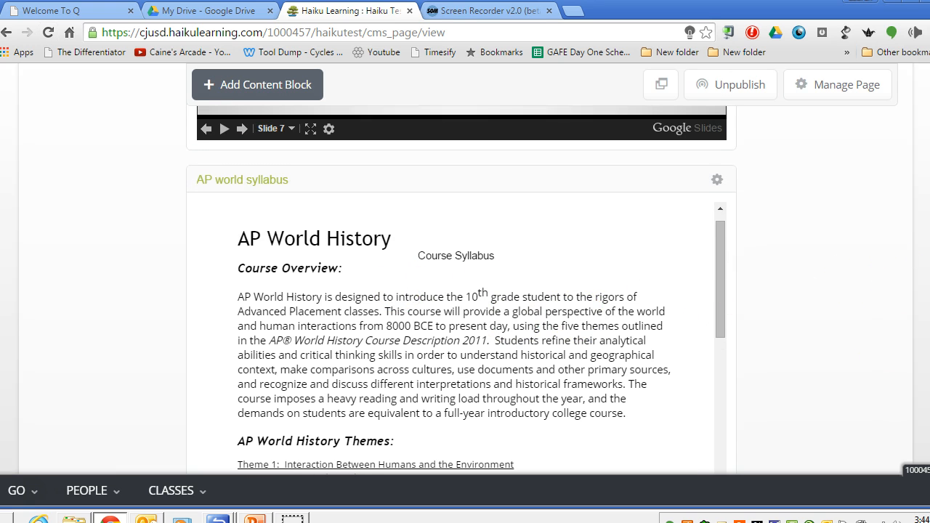
pyautogui.scroll(4, 461, 291)
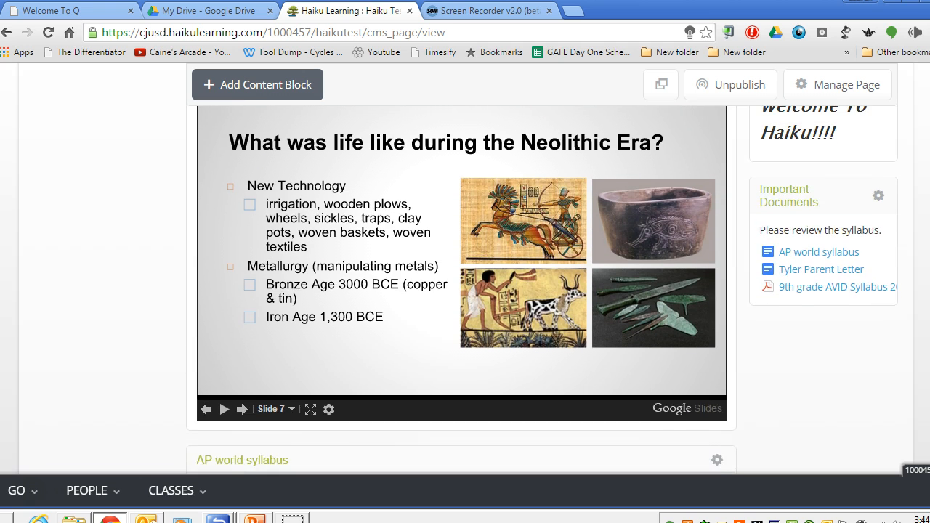
pyautogui.scroll(1, 465, 291)
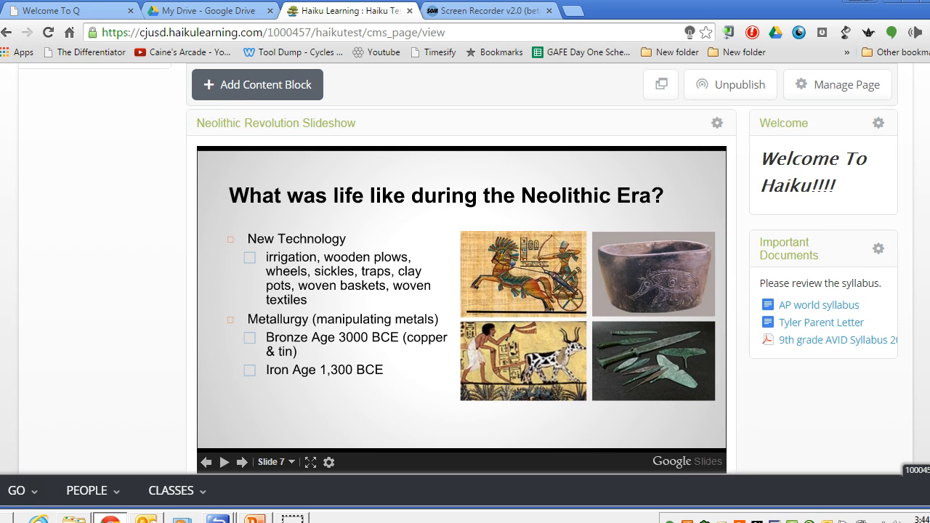
pyautogui.scroll(2, 927, 177)
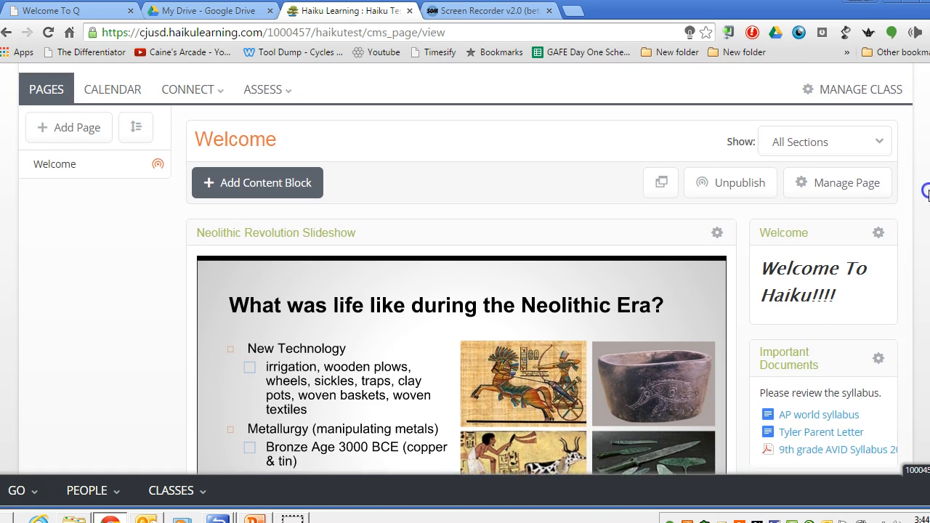
# Start adding another content block to the Welcome page.
pyautogui.click(319, 234)
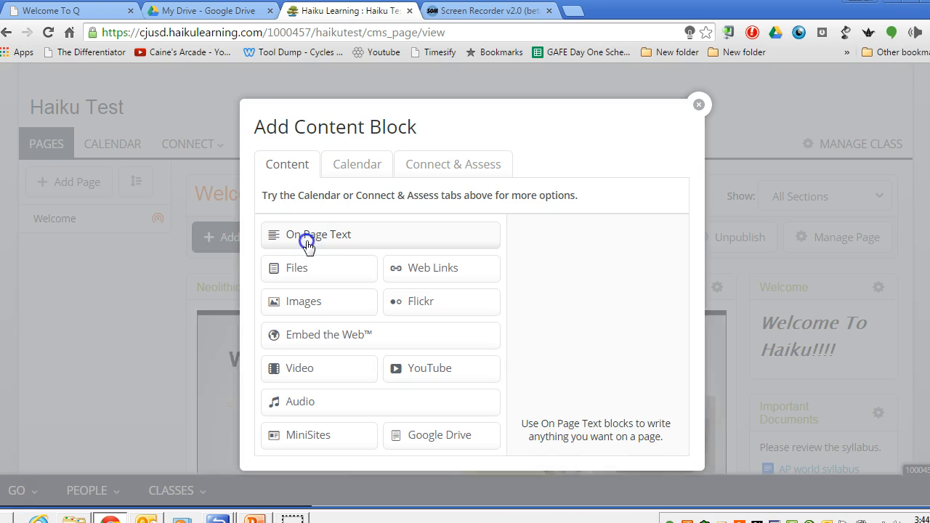